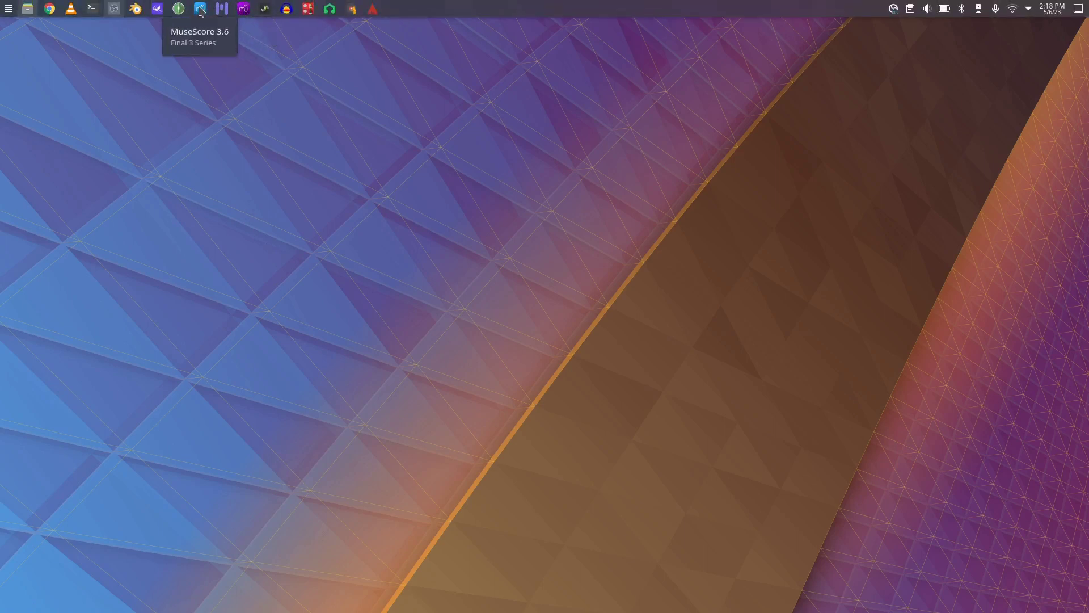
Launch MuseScore 3.6 and dismiss the Start Center to reveal the blank 4/4 untitled score.
left_click(200, 9)
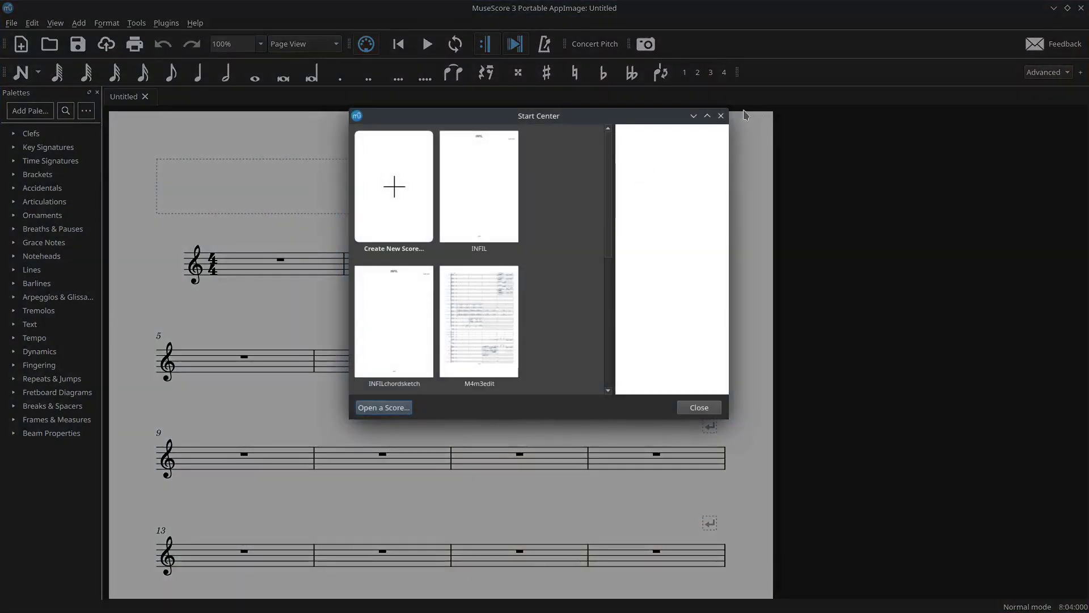
left_click(721, 116)
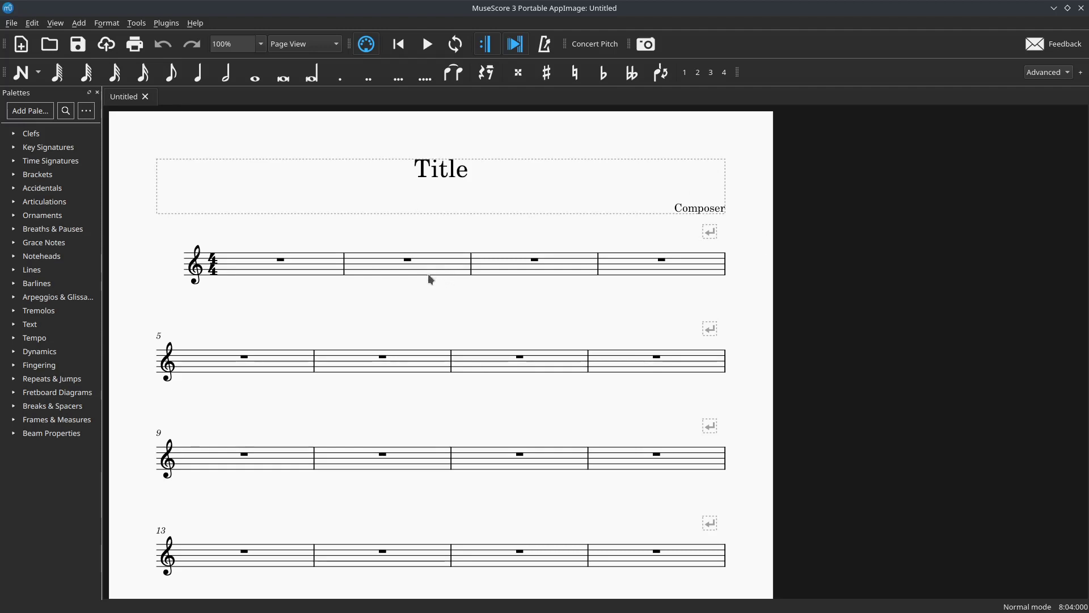
left_click(13, 23)
mouse_move(32, 22)
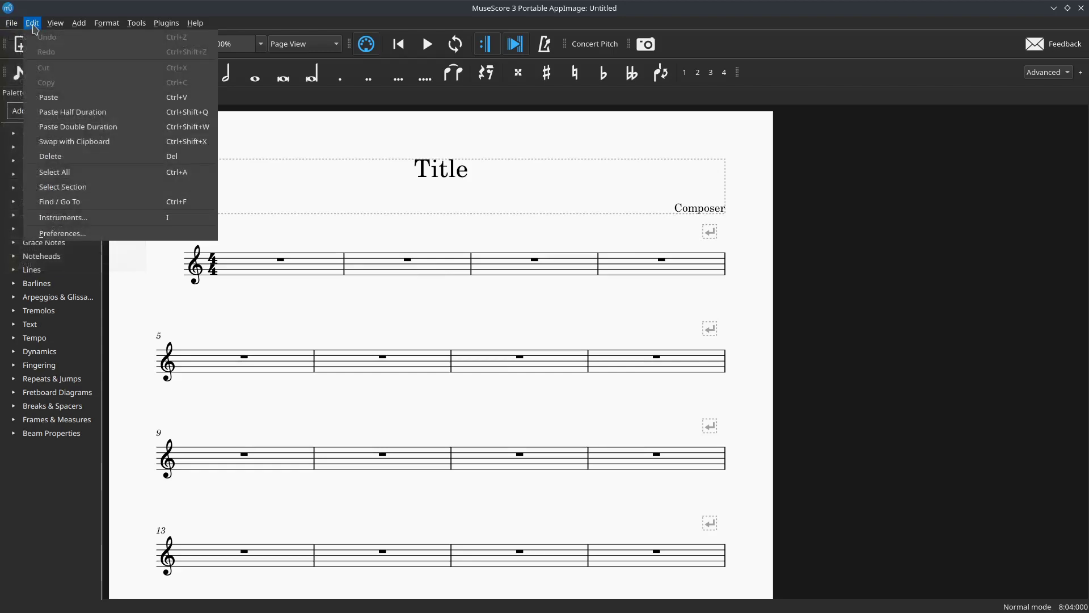
left_click(63, 233)
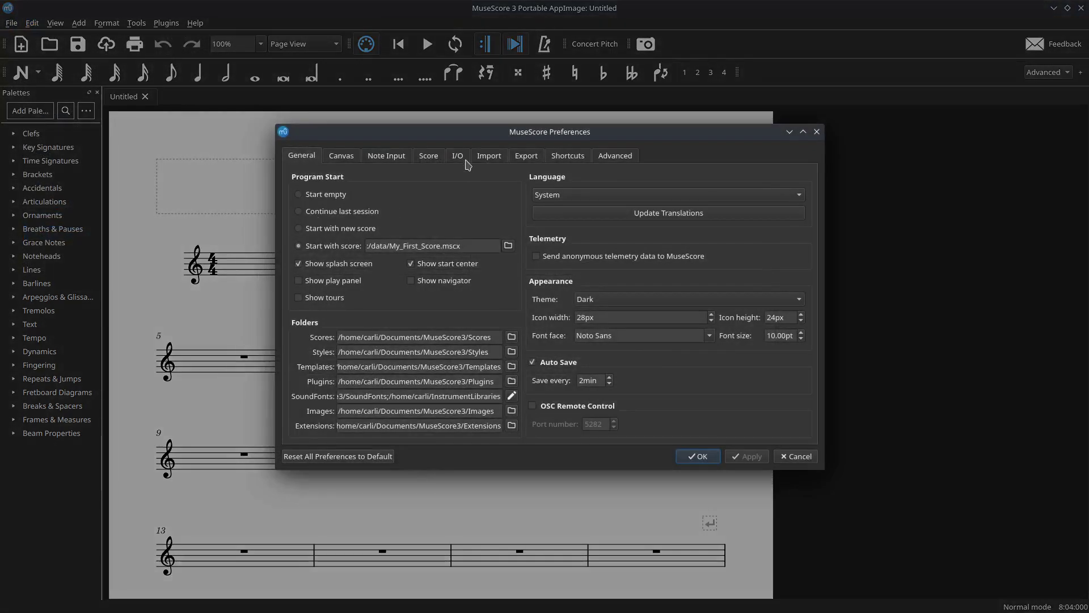
left_click(459, 157)
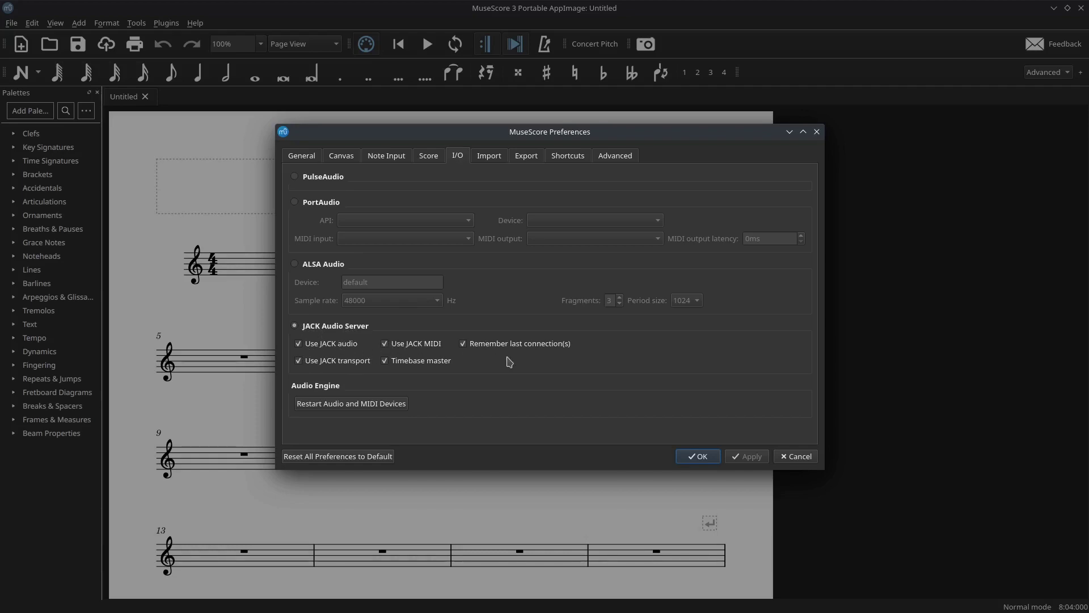
left_click(699, 456)
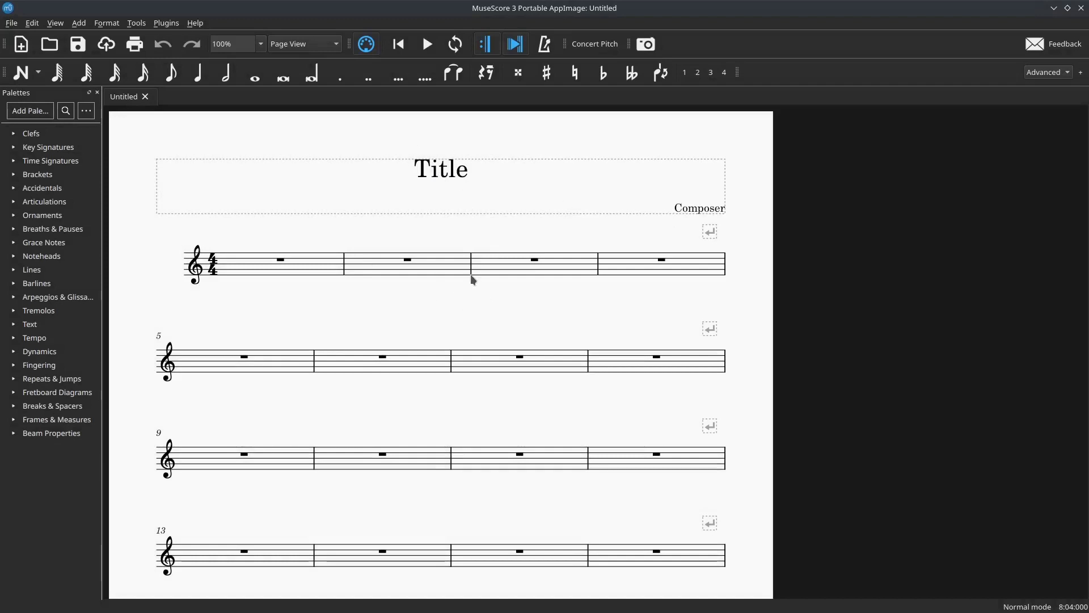
Switch the score from Page View to Continuous View.
left_click(316, 43)
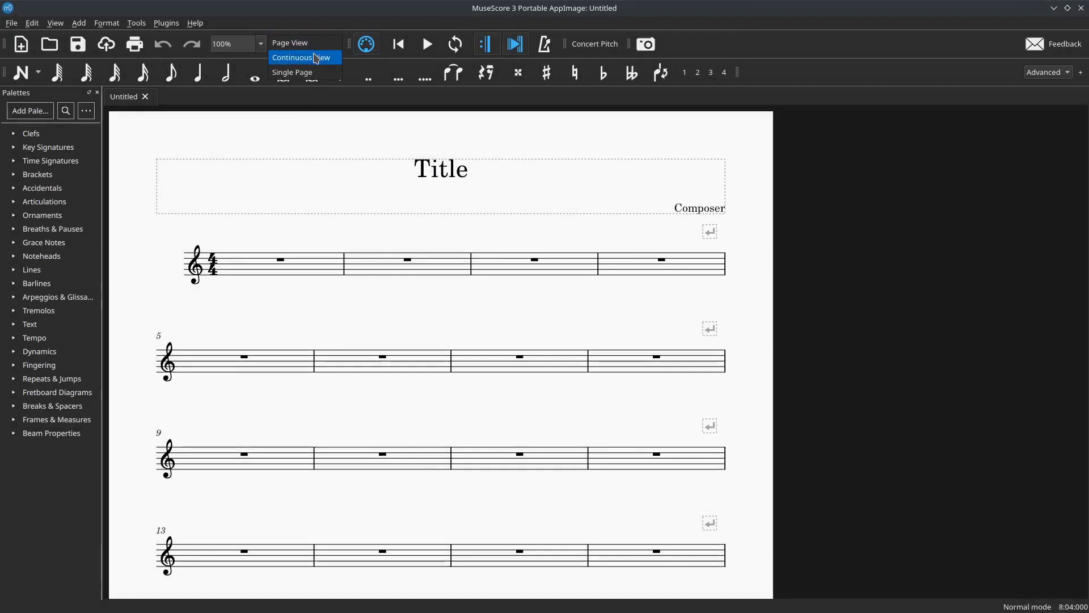
left_click(315, 58)
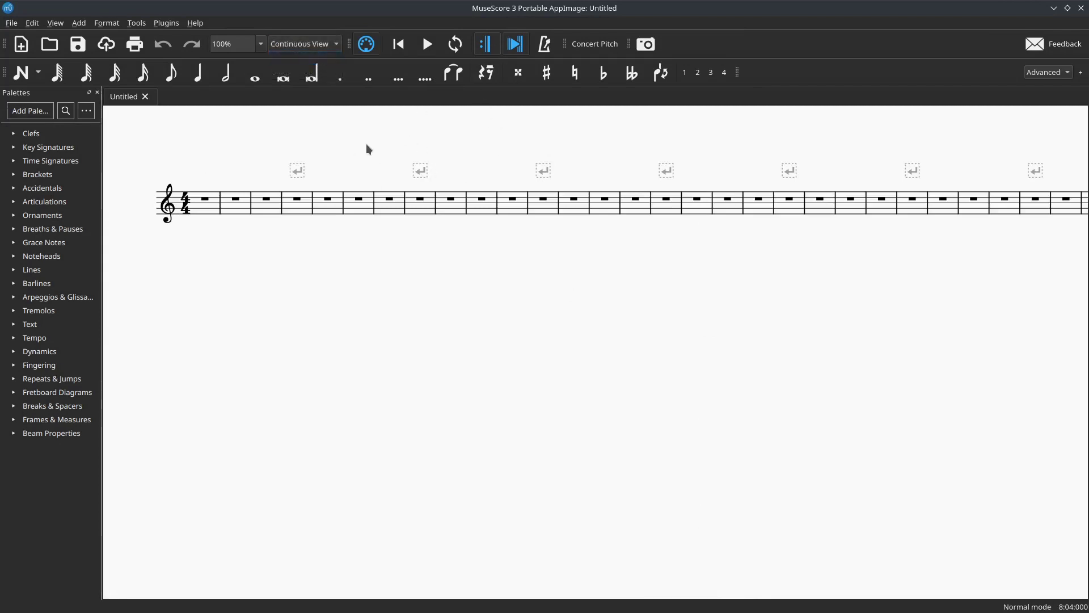
mouse_move(209, 4)
Launch Blender 2.79 from Graphics Design, maximize its window and dismiss the splash screen.
left_click(11, 9)
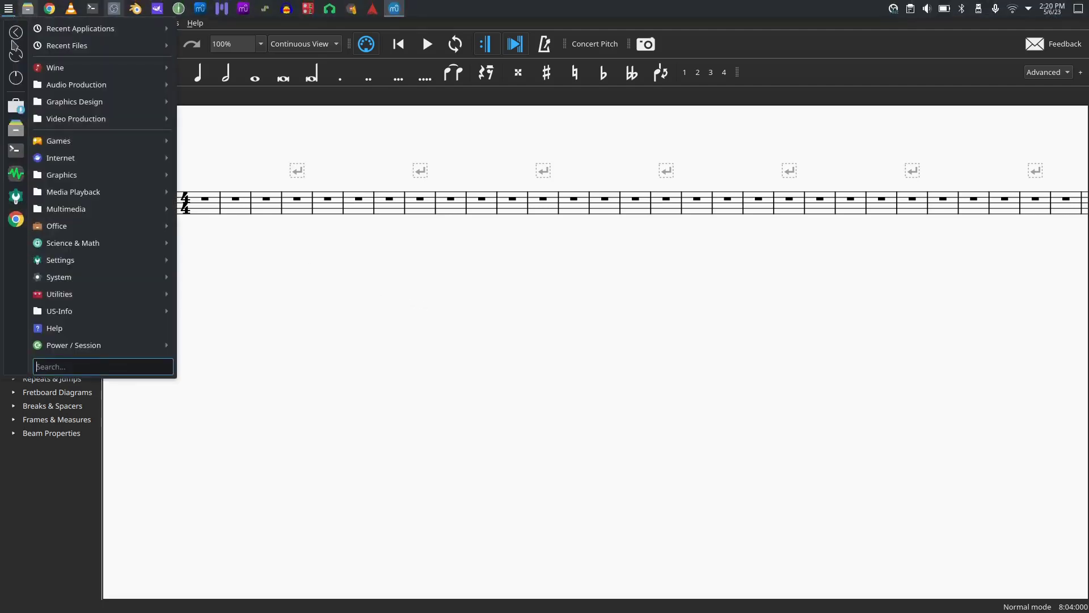
mouse_move(63, 89)
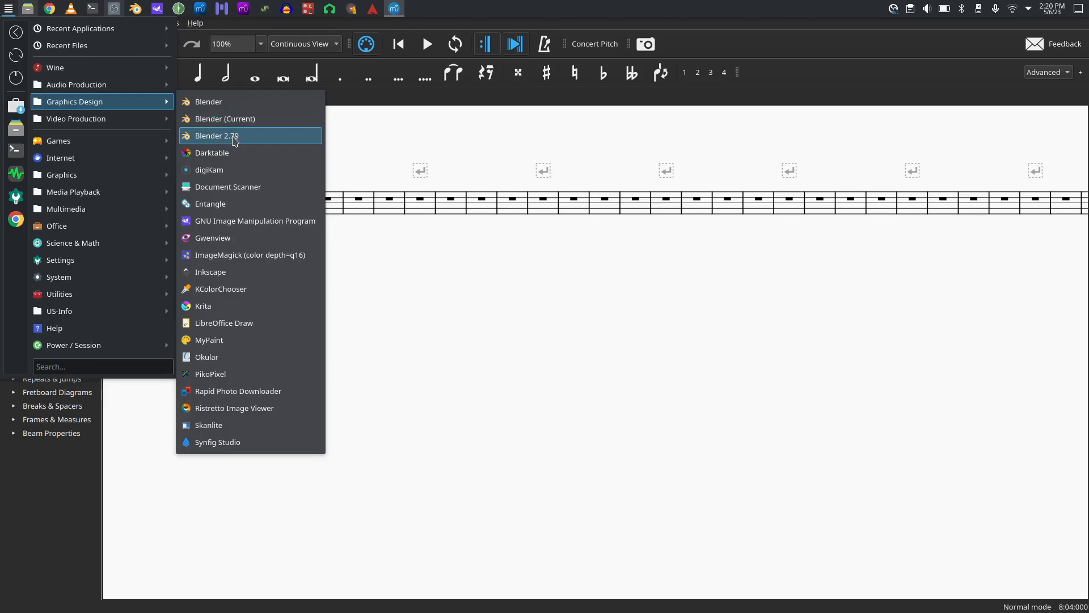
left_click(233, 136)
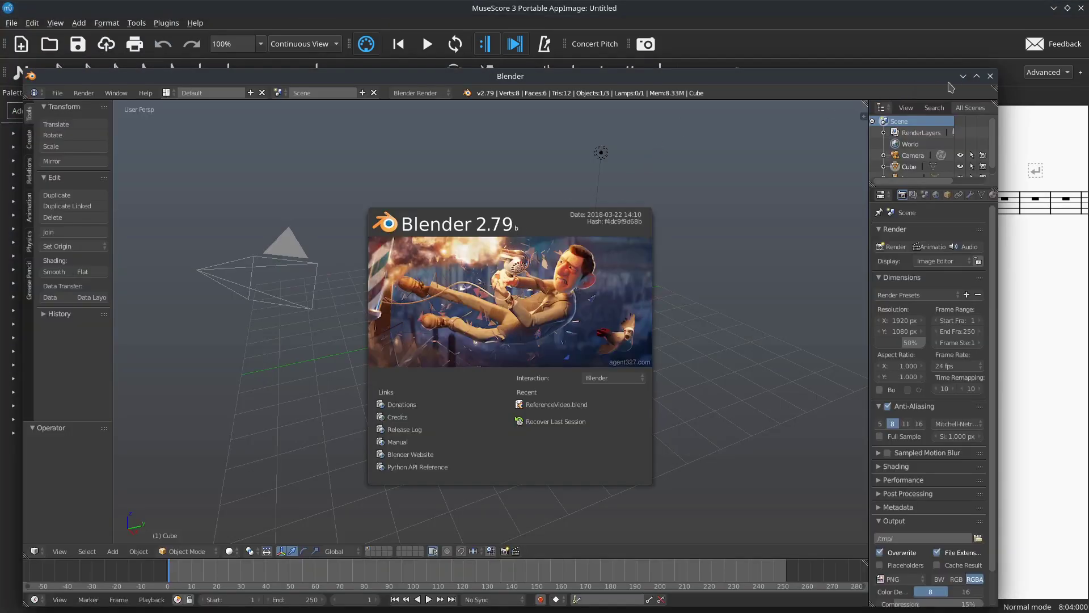
left_click(978, 75)
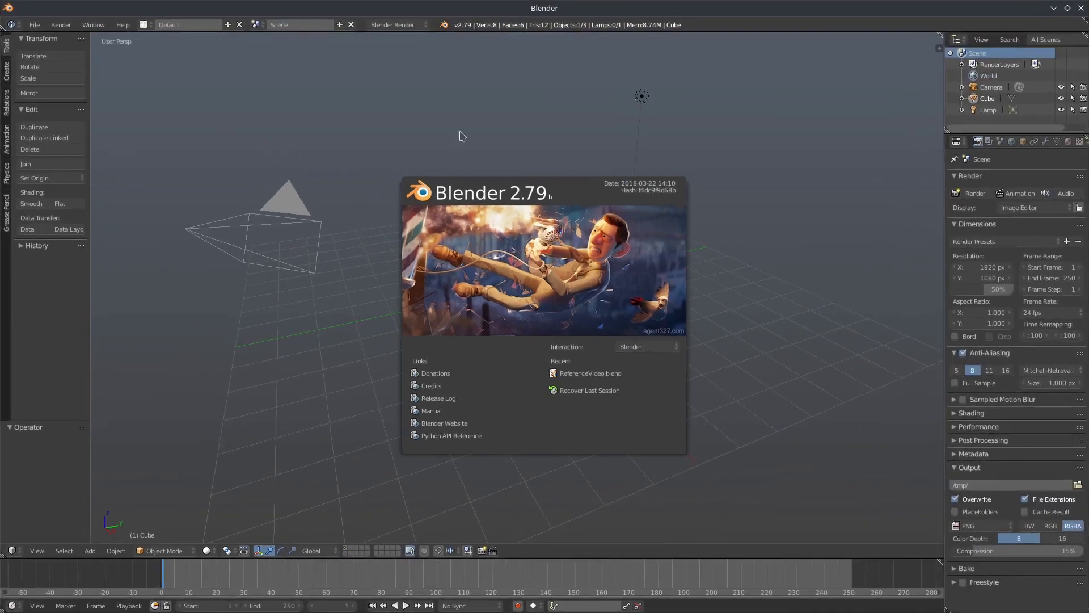
left_click(36, 27)
left_click(36, 27)
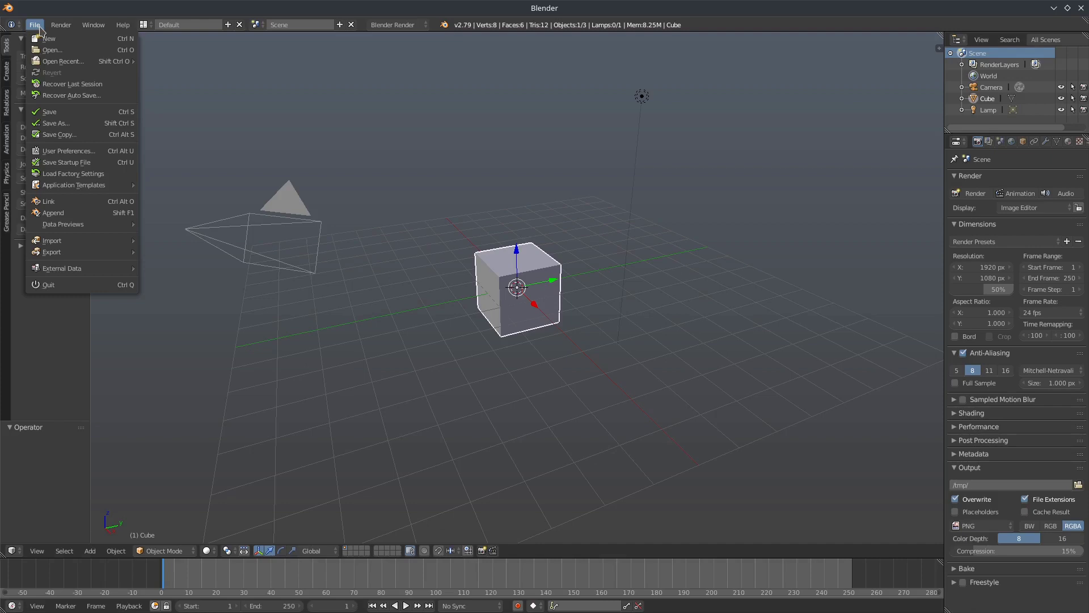
left_click(66, 151)
left_click_drag(243, 28, 344, 78)
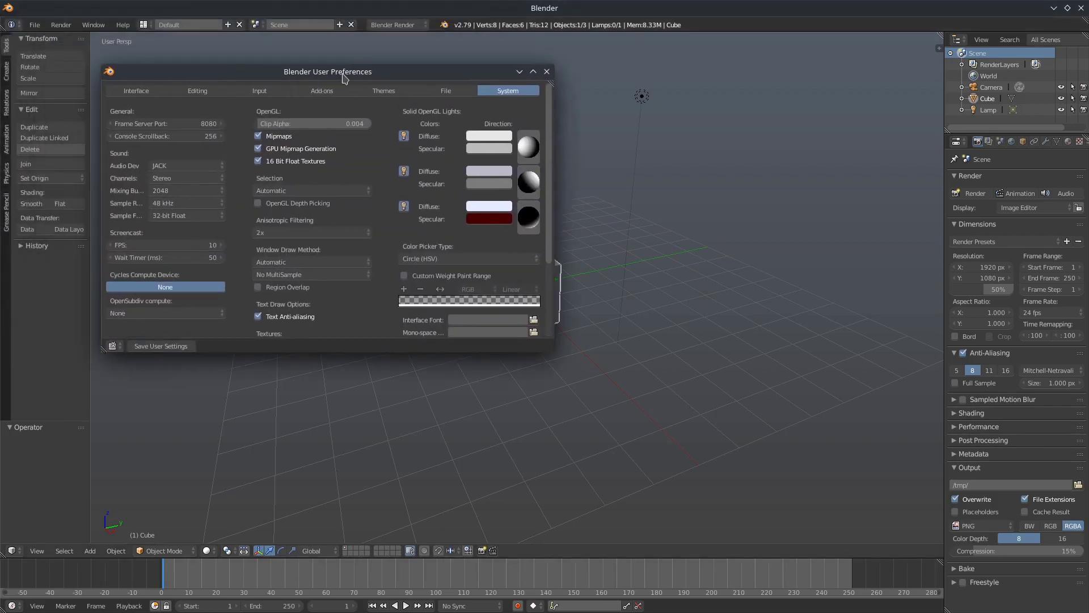
left_click(161, 166)
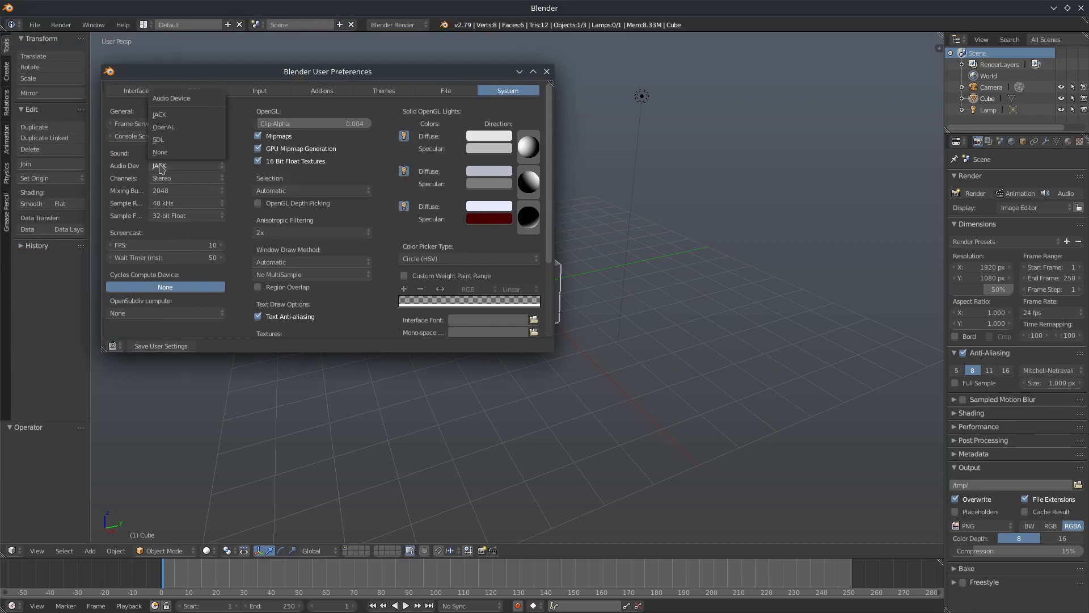
left_click(162, 115)
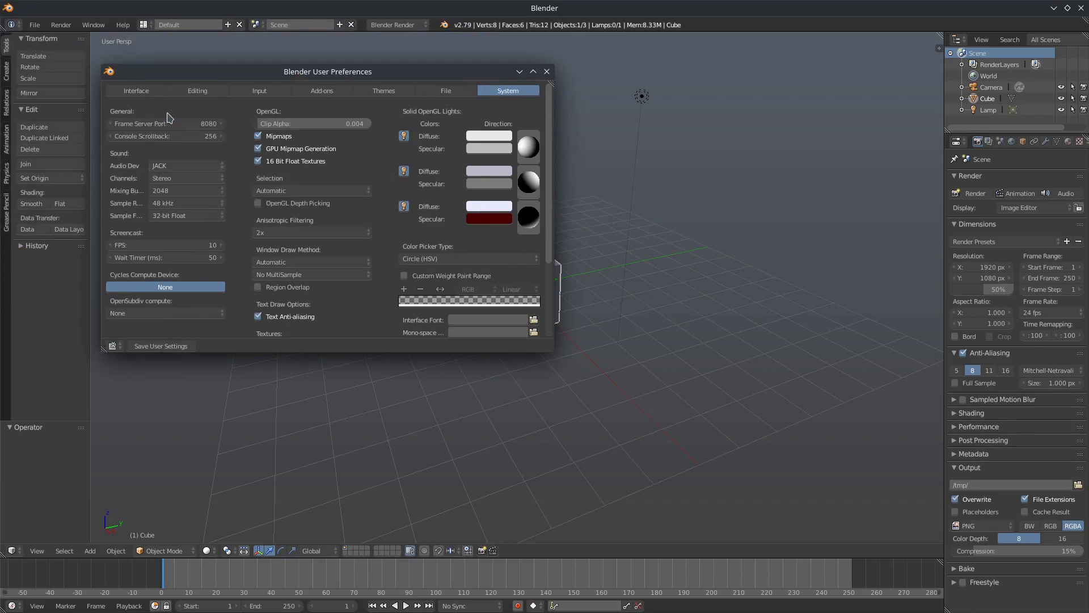
left_click(547, 72)
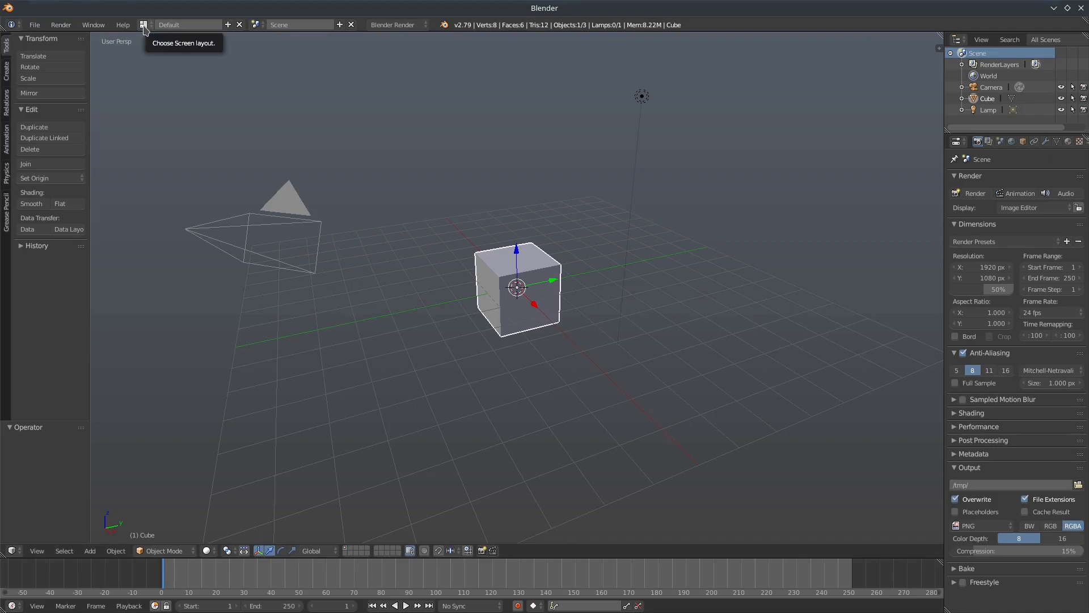
Switch to the Video Editing layout and merge the graph editor into the sequencer preview.
left_click(144, 26)
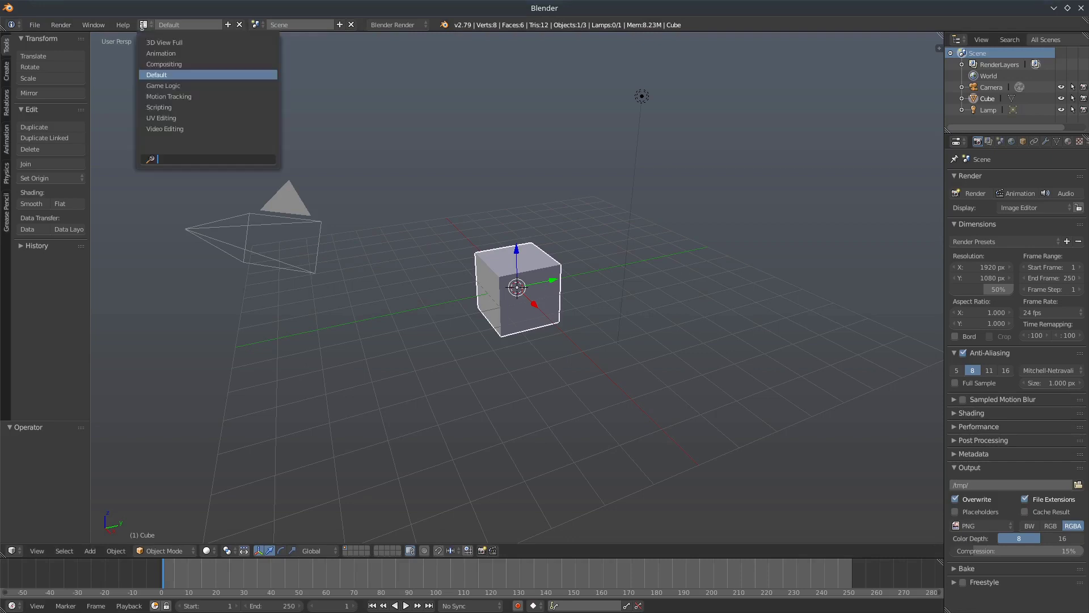
left_click(187, 130)
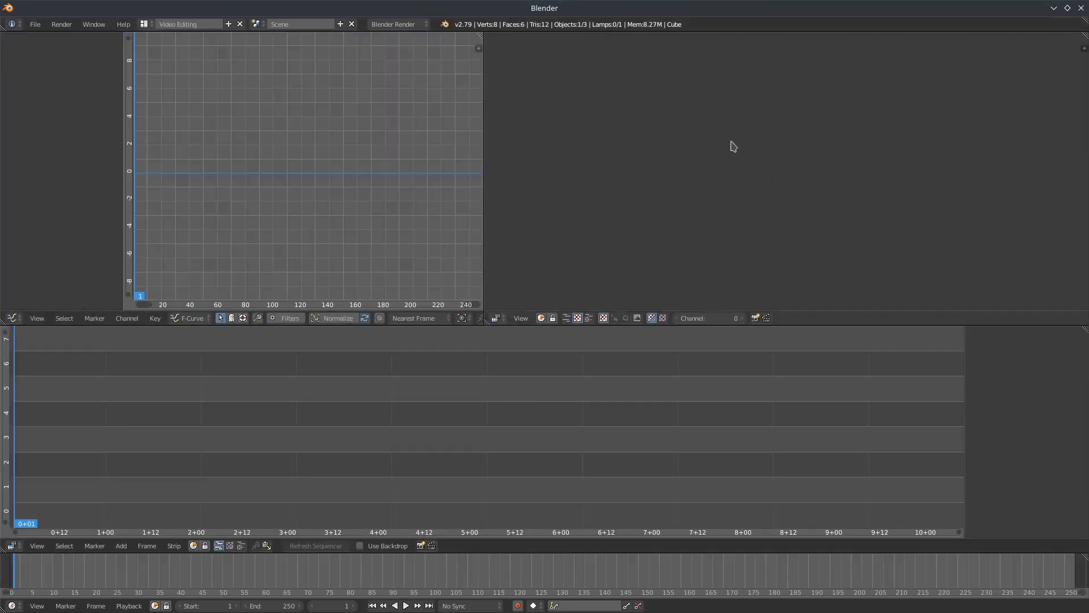
left_click(1085, 49)
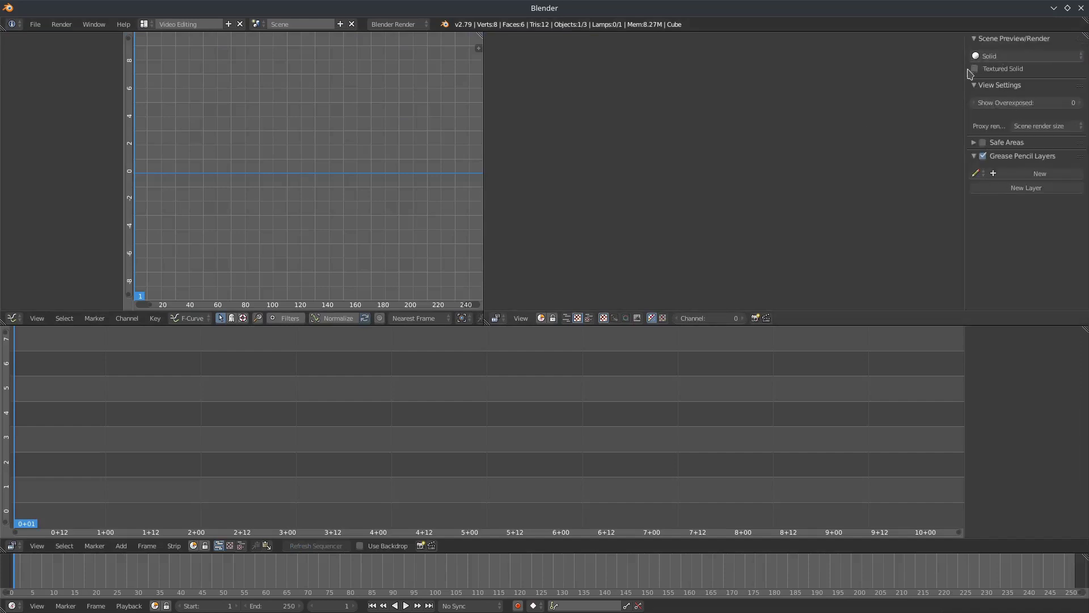
left_click_drag(964, 68, 1061, 56)
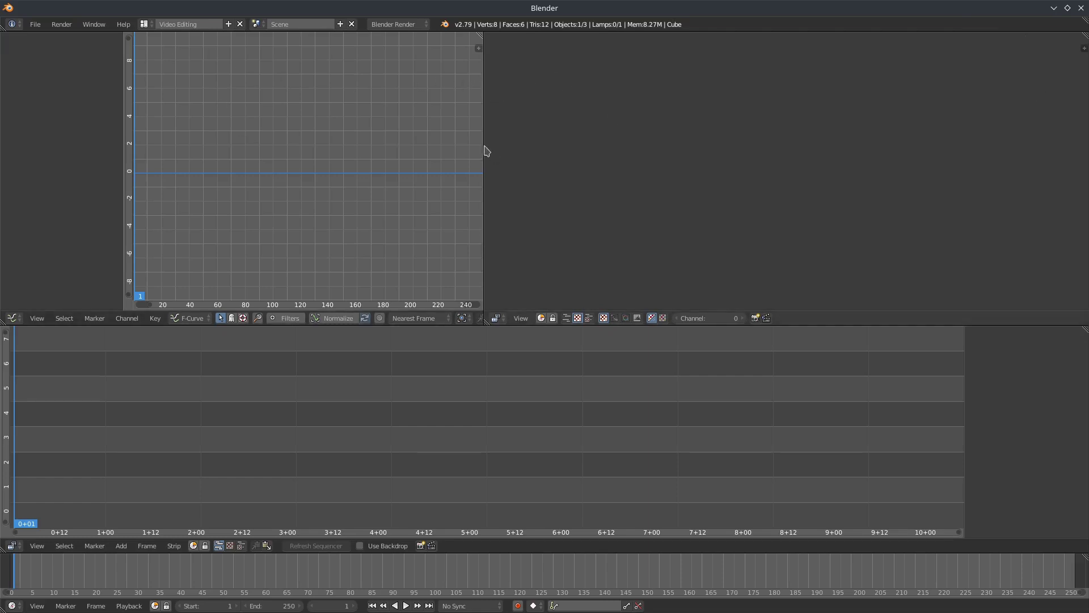
left_click_drag(483, 151, 274, 165)
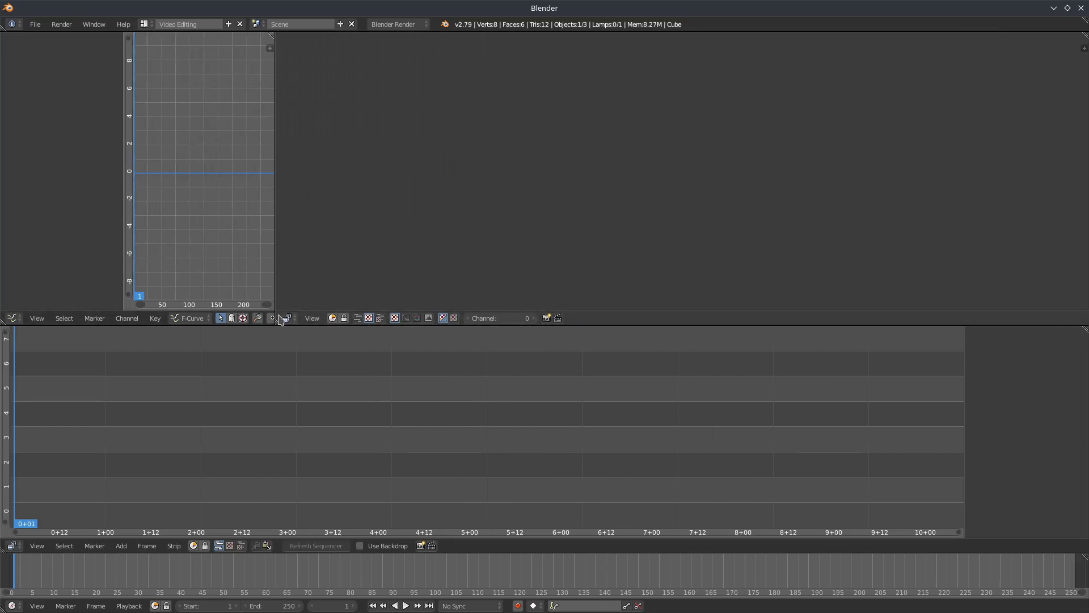
left_click_drag(275, 316, 190, 284)
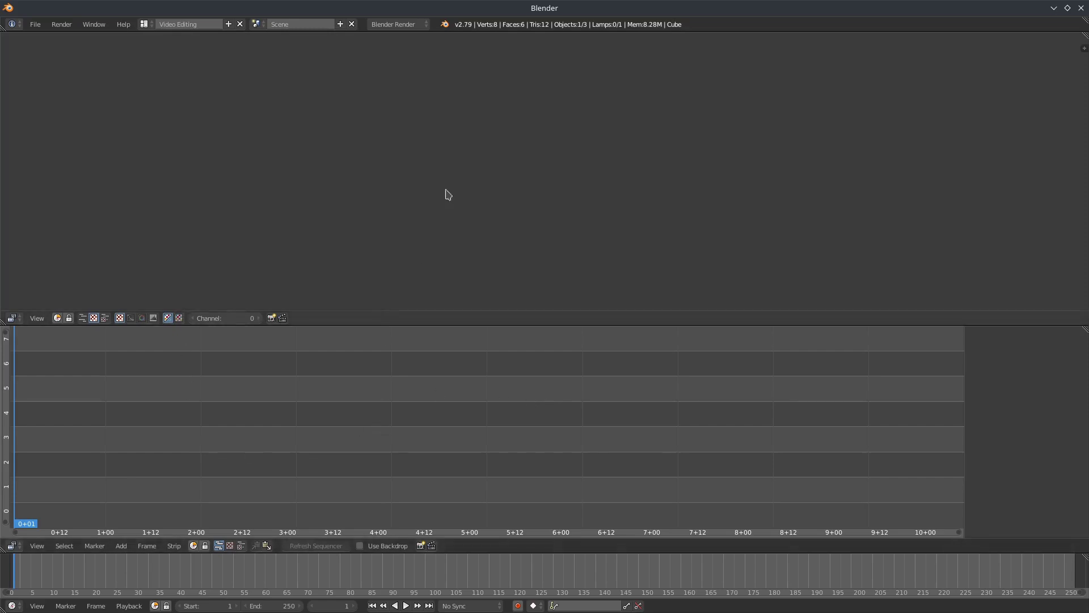
Open rays.mkv from the TimeCodeProjects folder with VLC media player.
mouse_move(392, 5)
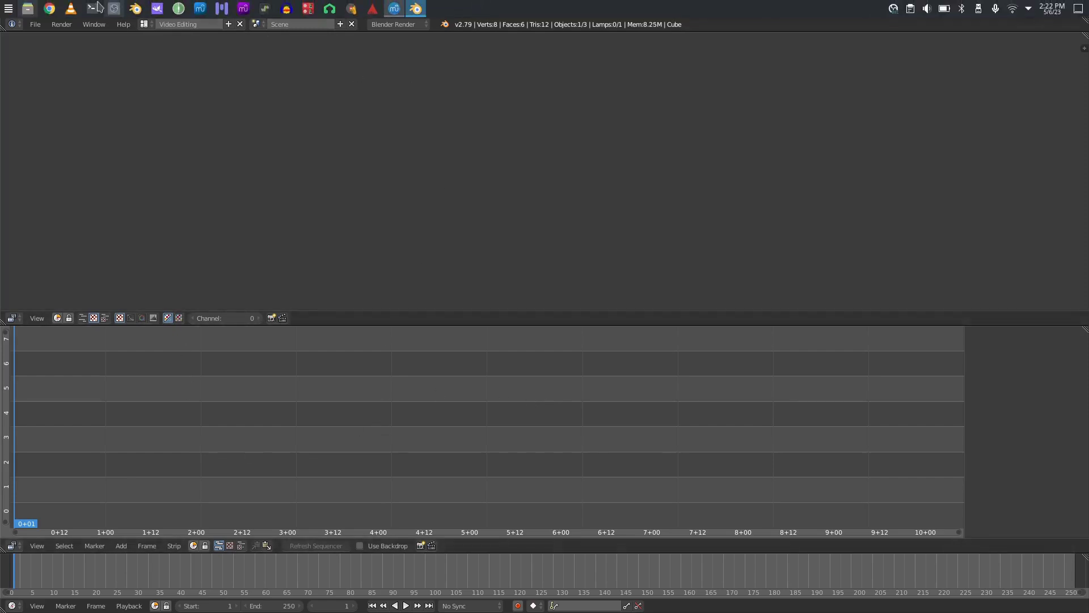
left_click(28, 8)
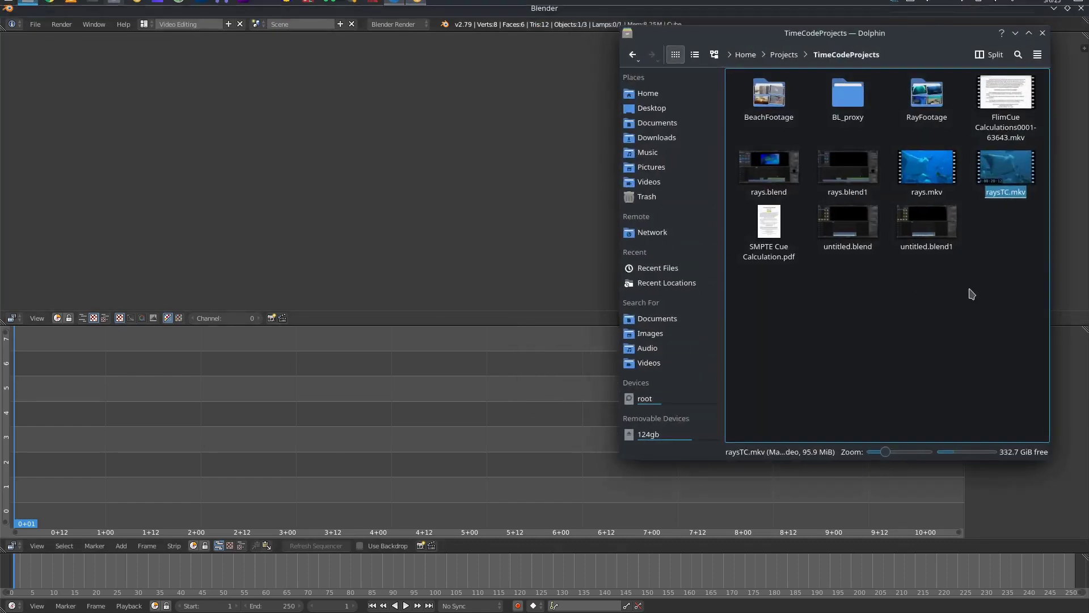
right_click(931, 173)
mouse_move(942, 196)
left_click(873, 210)
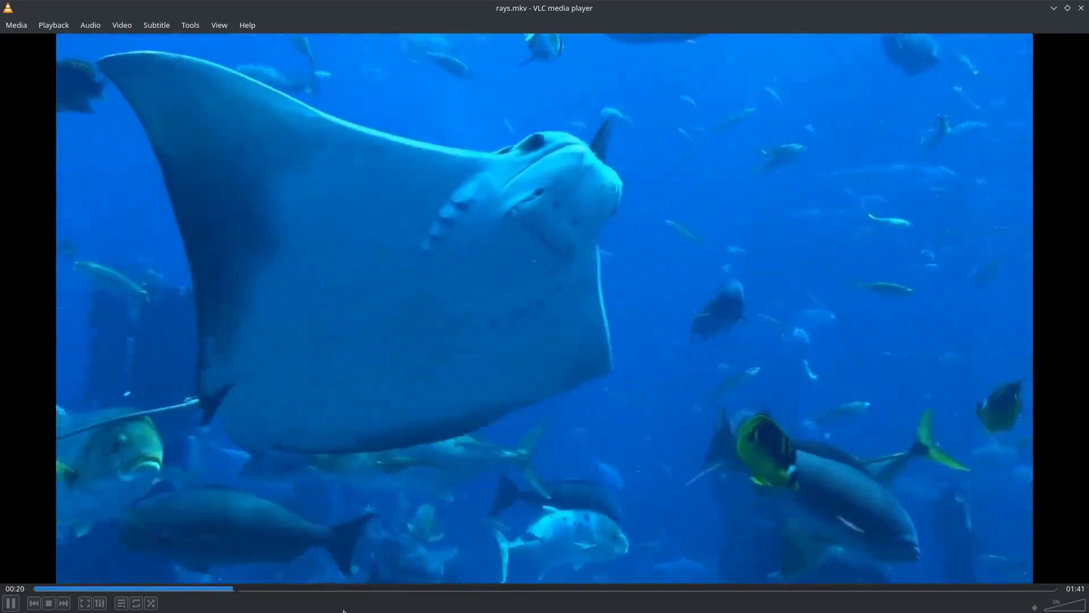
Skip rays.mkv ahead to about 01:30, then close VLC.
left_click_drag(331, 589, 916, 593)
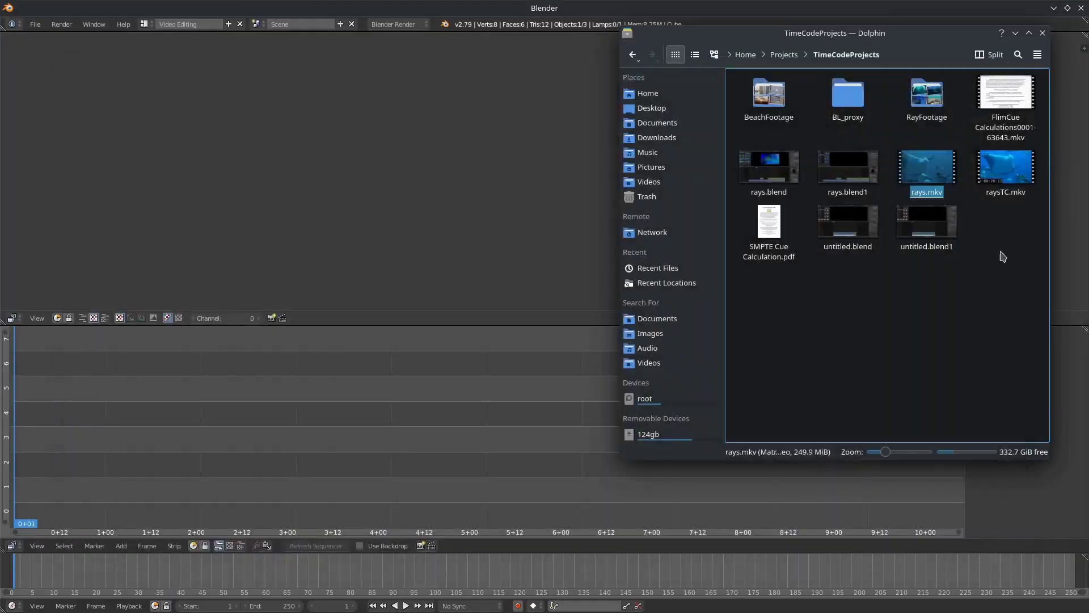
left_click(1081, 8)
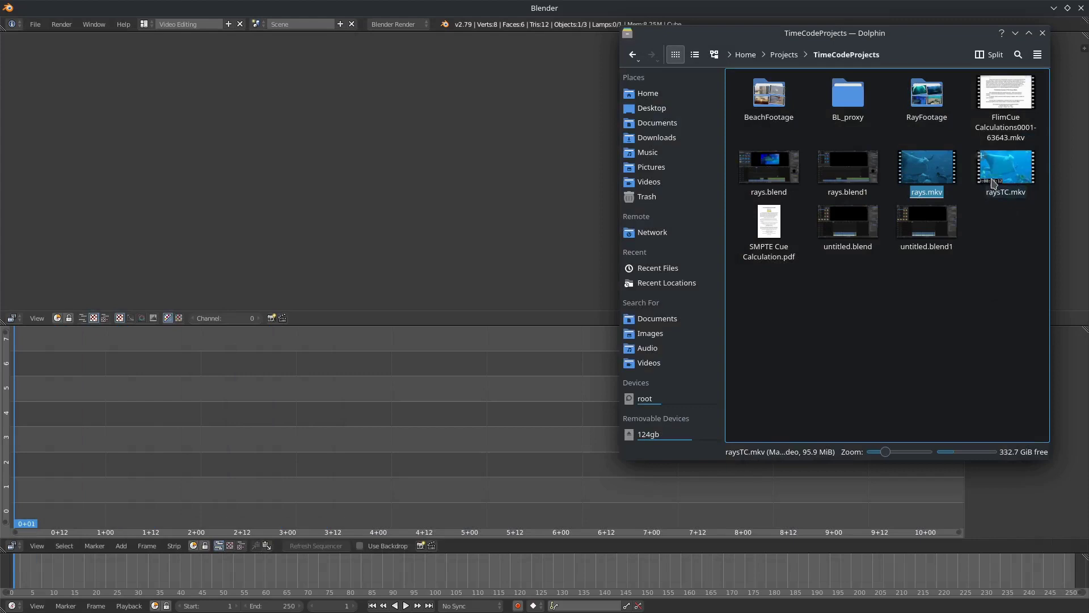
Play raysTC.mkv in VLC media player via Dolphin's Open With menu.
right_click(1007, 171)
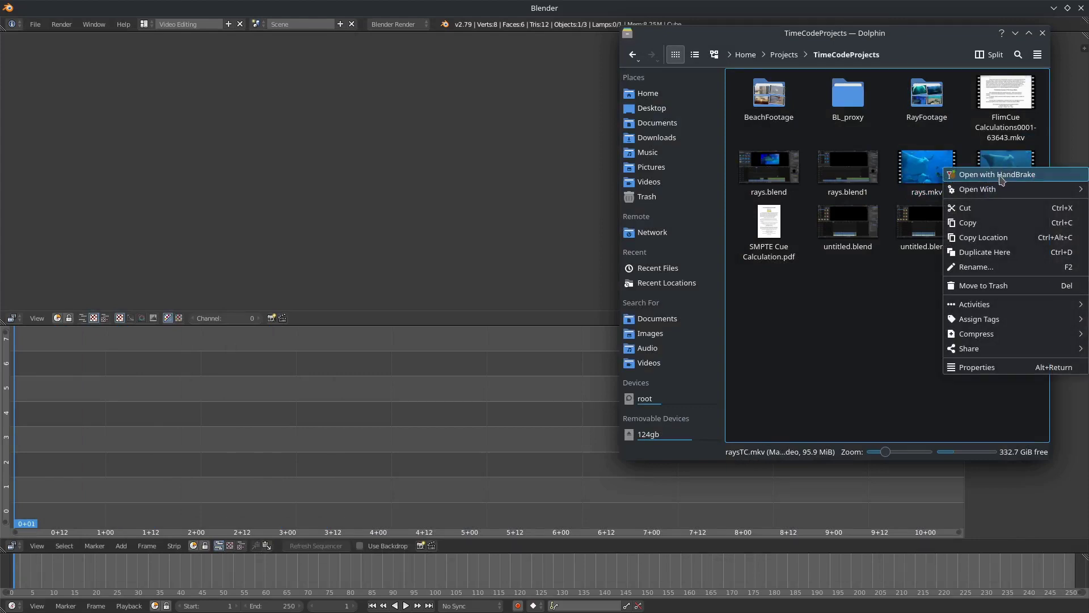
mouse_move(996, 190)
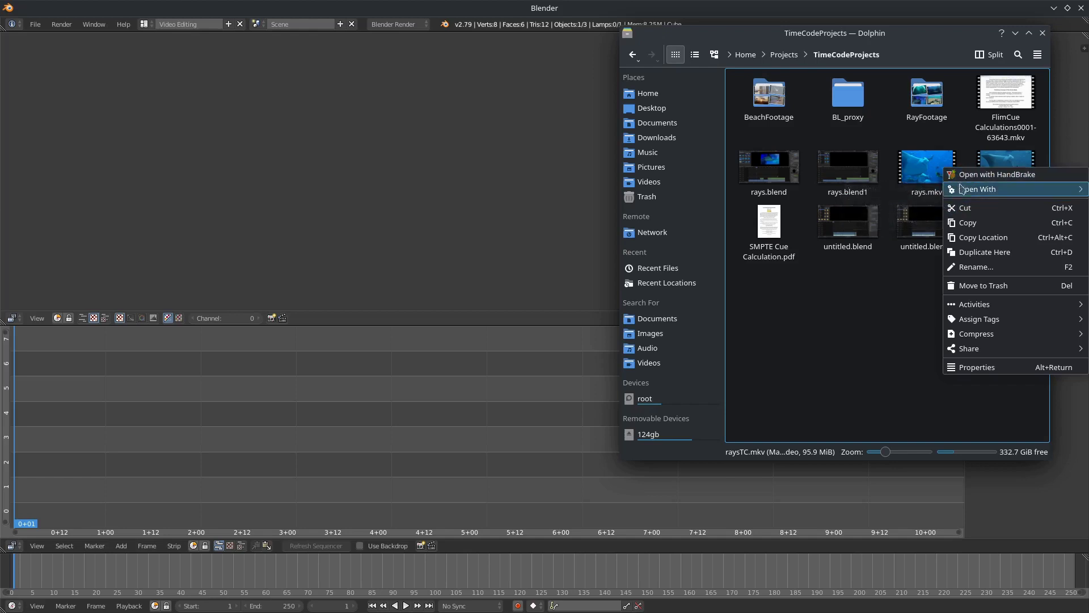
left_click(910, 205)
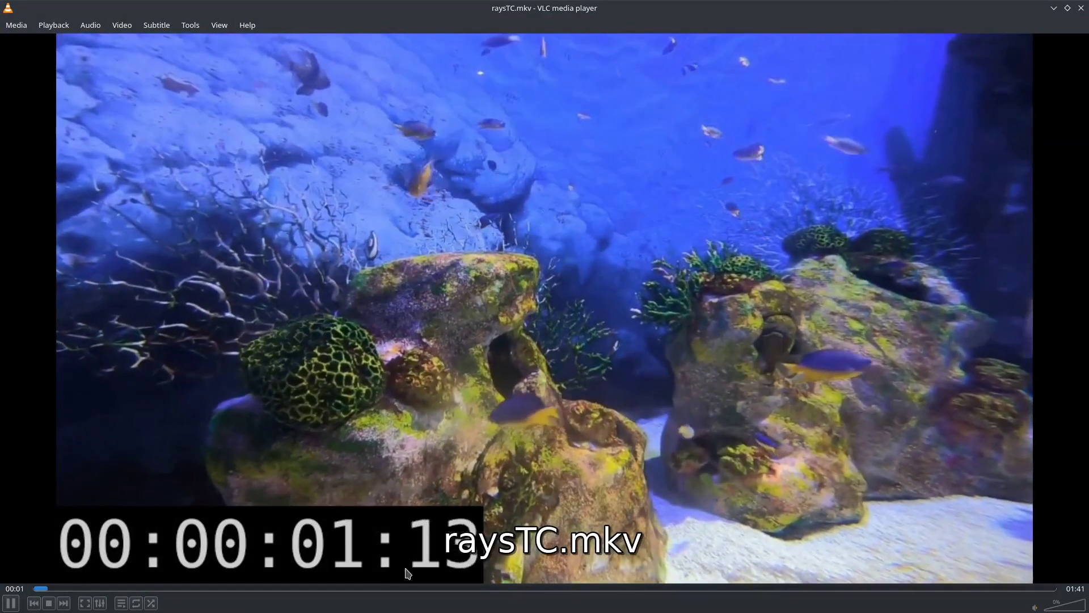
Pause raysTC.mkv, check its burned-in timecode near 3, 6 and 19 seconds, then close VLC.
key("space")
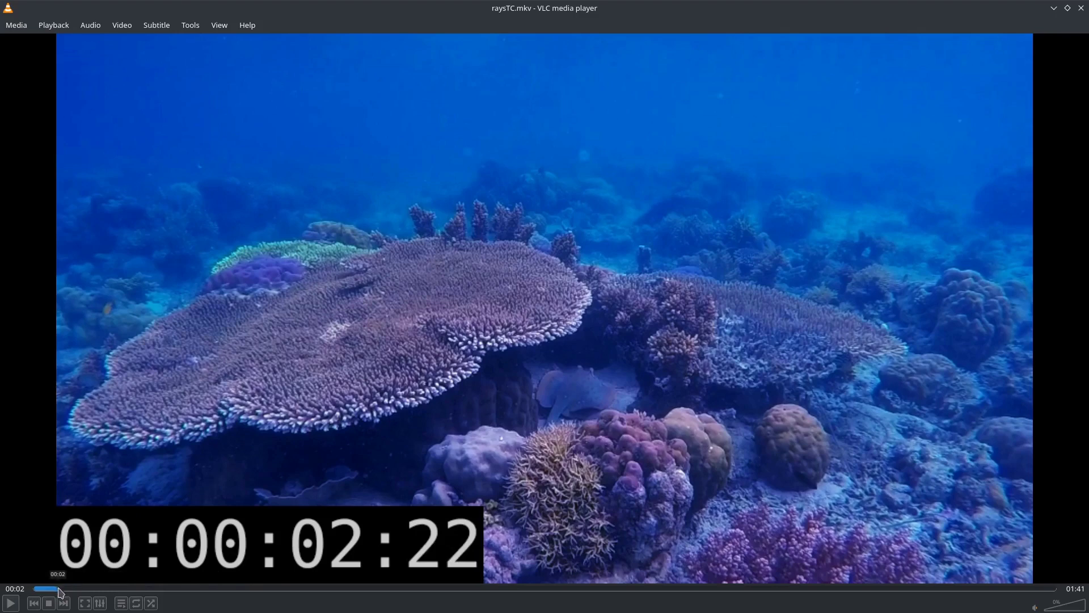
left_click_drag(62, 592, 63, 593)
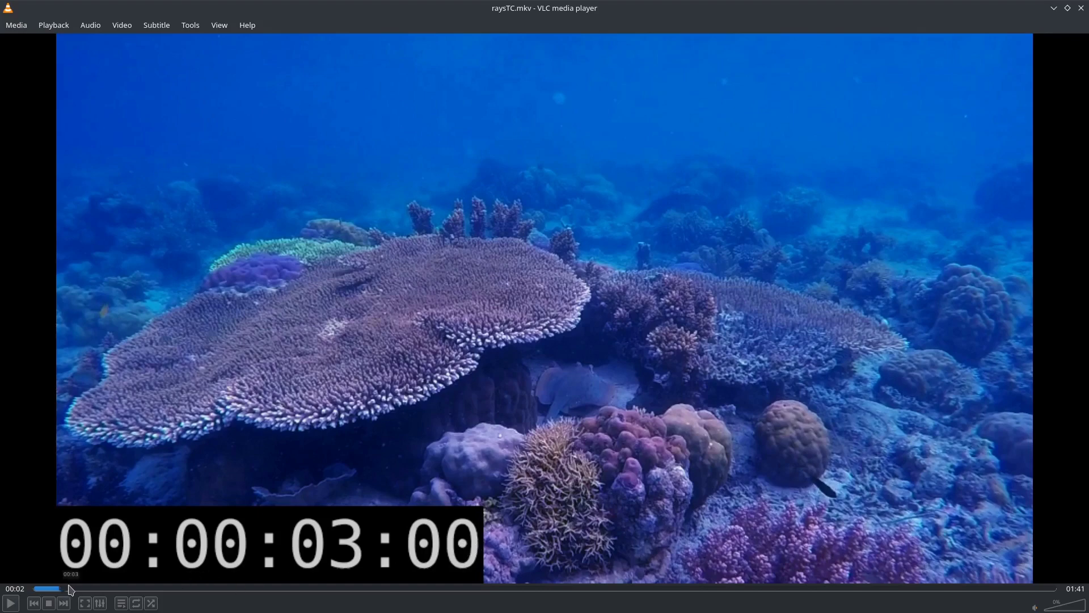
left_click(134, 589)
left_click_drag(141, 592, 229, 594)
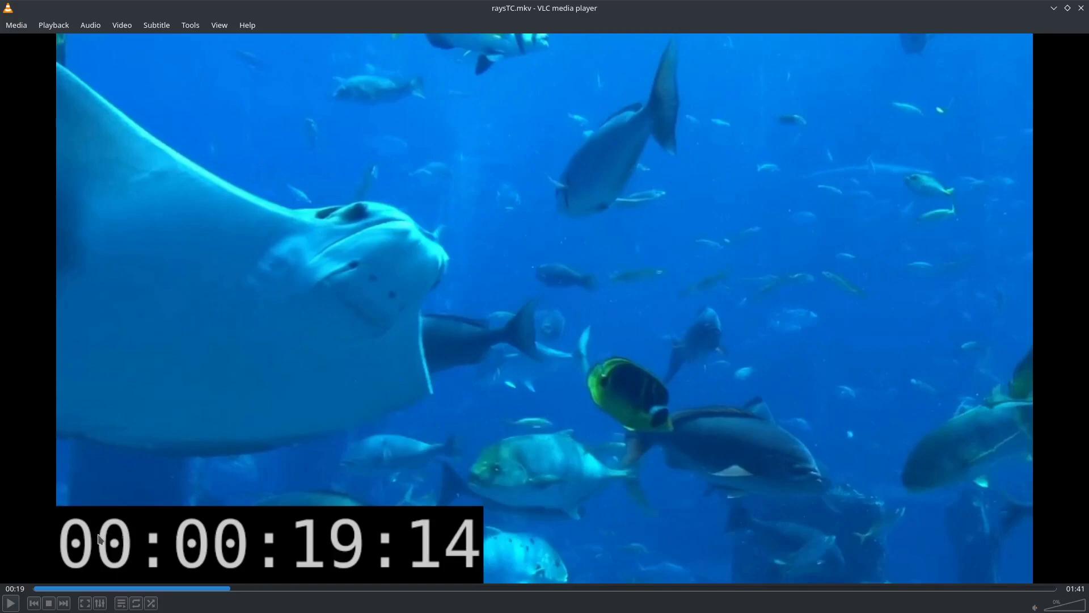
left_click(1081, 8)
Drag raysTC.mkv from Dolphin into Blender's sequencer as a movie strip.
left_click_drag(999, 169, 136, 490)
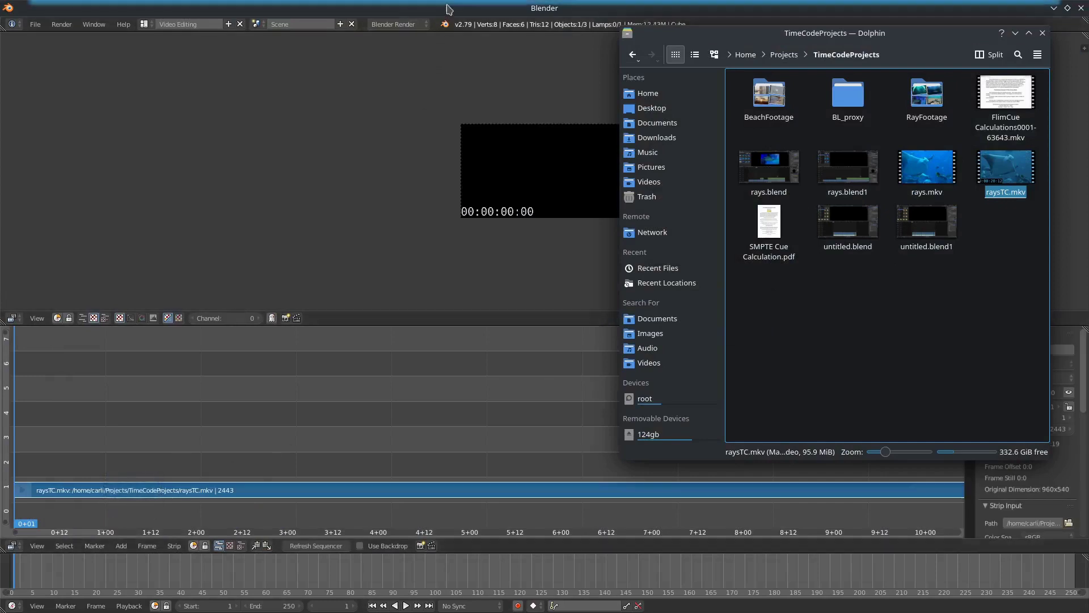
left_click(438, 55)
key("Home")
scroll(241, 453, "down", 1)
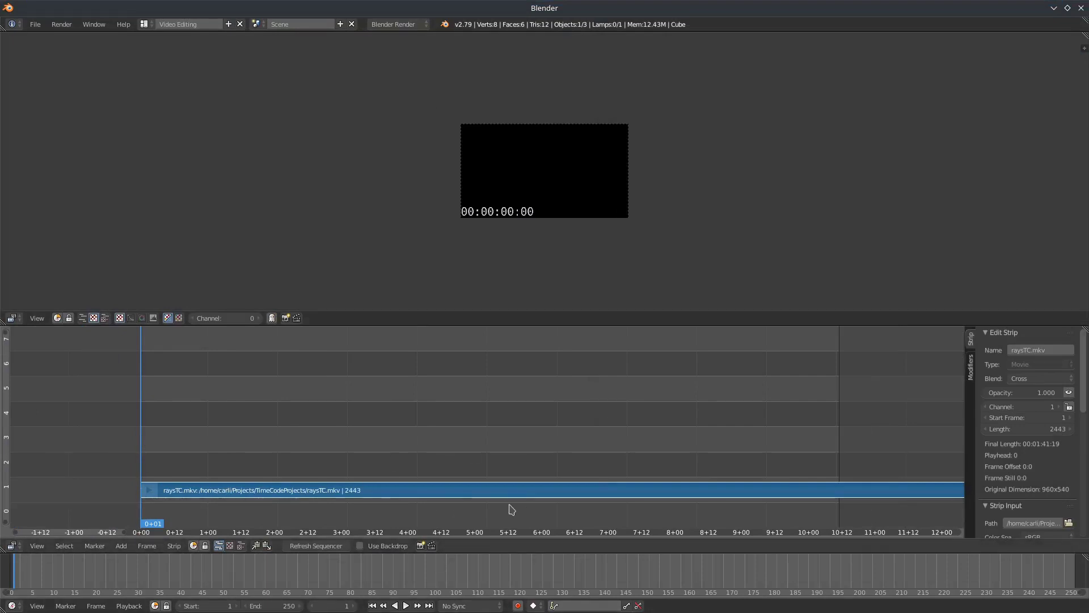
scroll(579, 257, "up", 4)
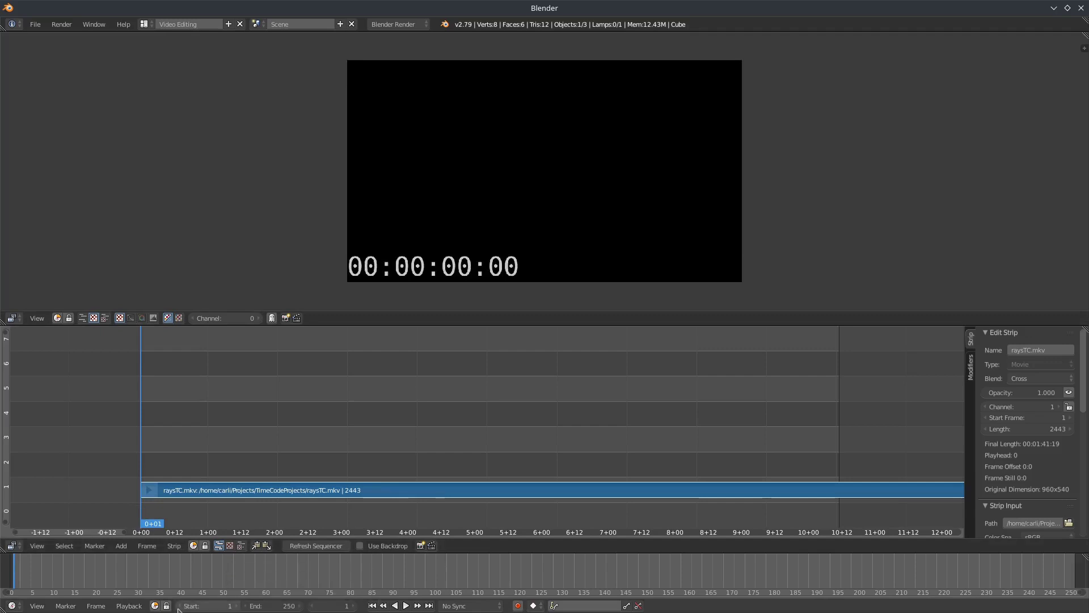
Set the scene start frame to 0 and slide the strip to begin at frame 0.
left_click(182, 606)
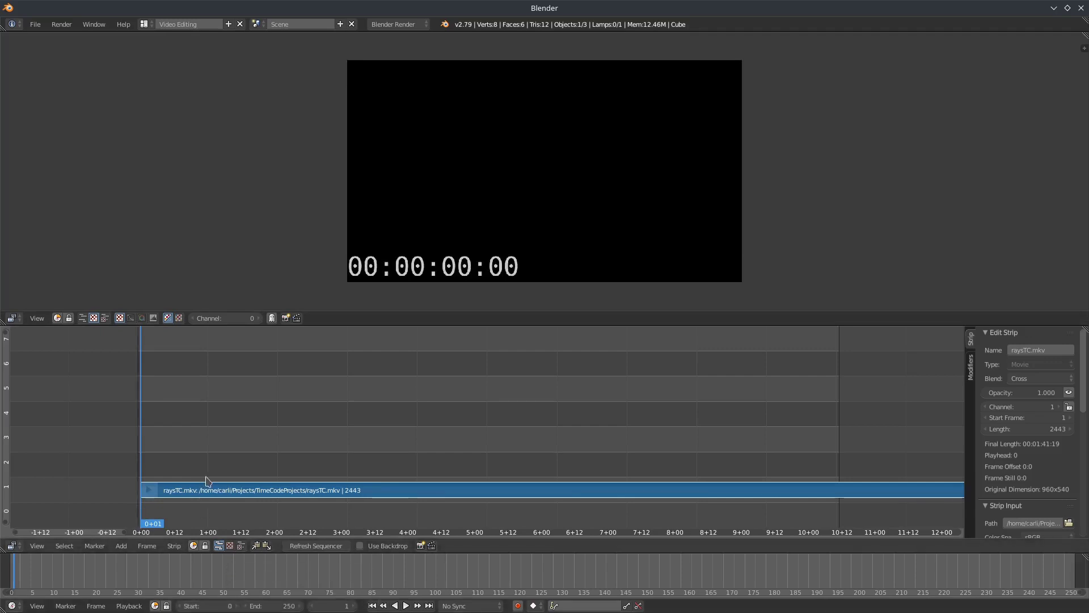
scroll(216, 494, "up", 3)
scroll(426, 476, "left", 3)
scroll(409, 493, "right", 1)
left_click(400, 496)
key("alt+a")
key("alt+a")
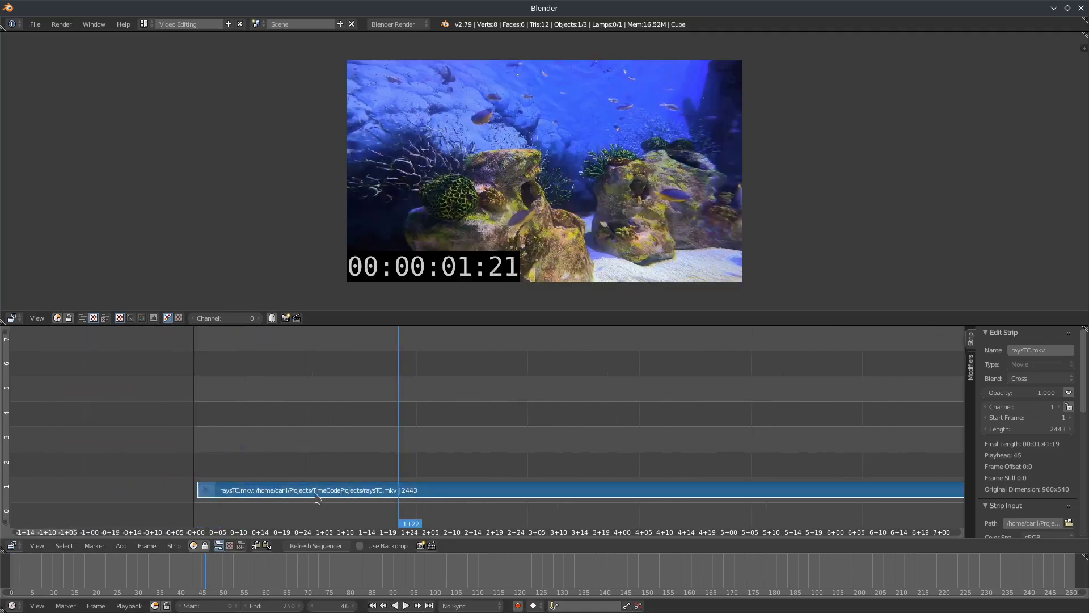
key("g")
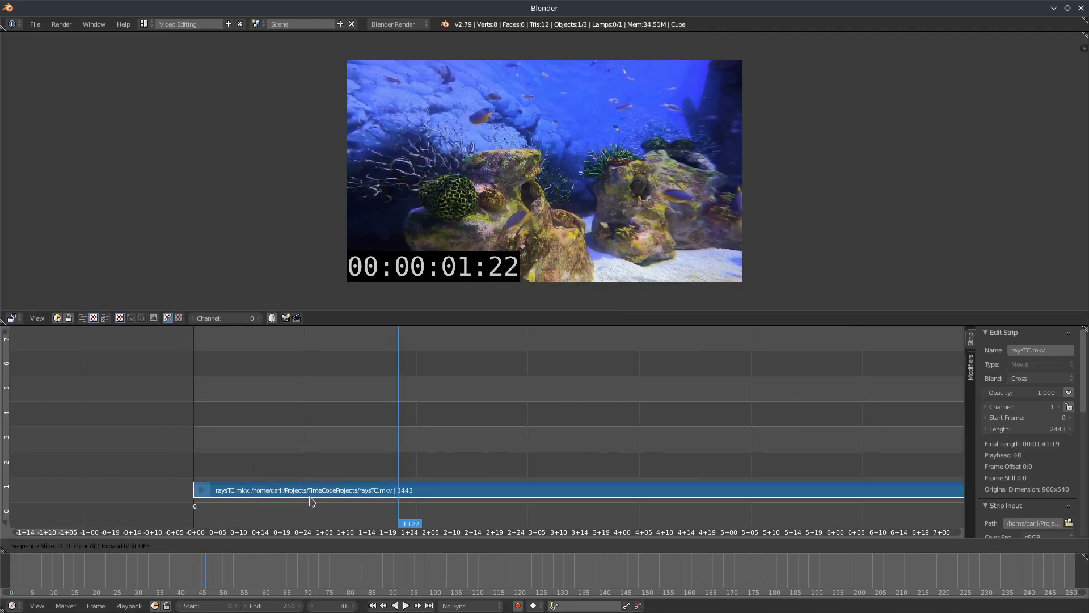
Confirm the strip's start at frame 0 and move the playhead near the clip's end.
left_click(311, 501)
scroll(567, 454, "down", 3)
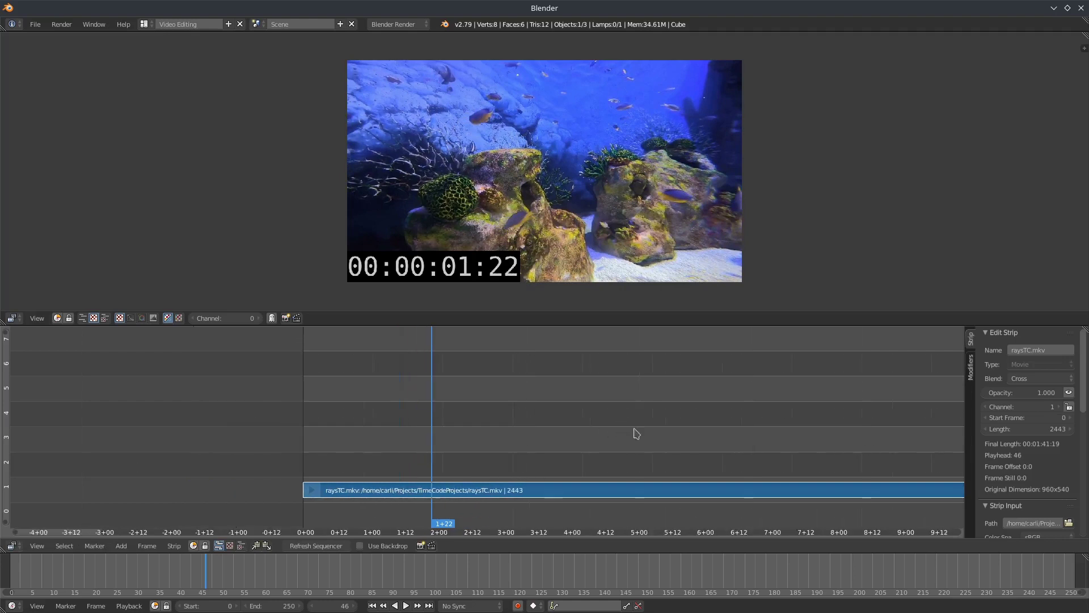
scroll(649, 435, "down", 3)
scroll(624, 448, "right", 4)
scroll(726, 462, "down", 3)
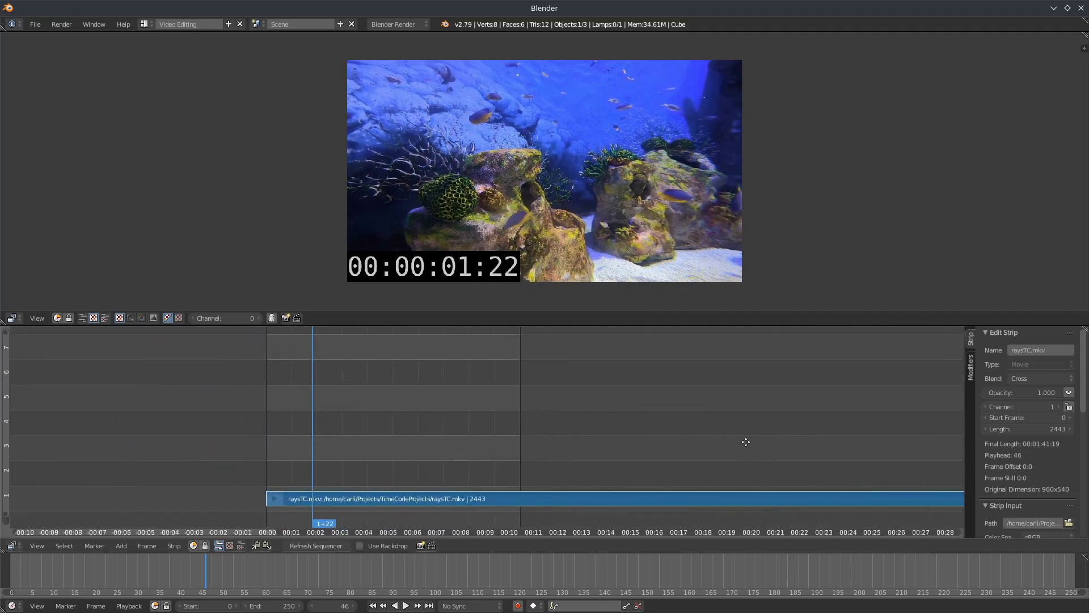
scroll(708, 442, "down", 5)
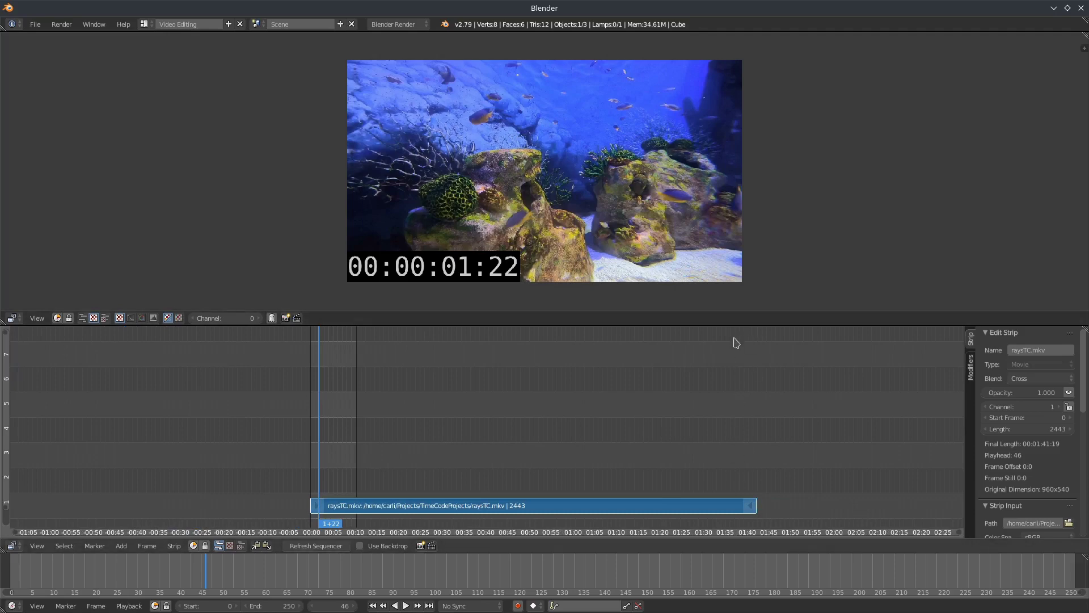
left_click_drag(736, 342, 752, 365)
scroll(560, 385, "up", 4)
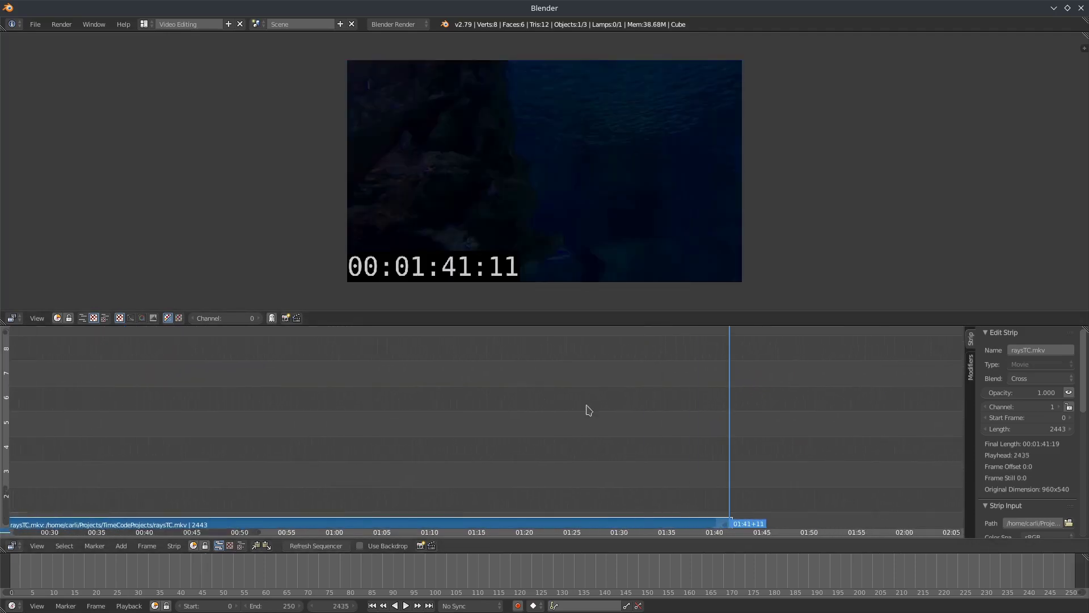
scroll(635, 404, "up", 5)
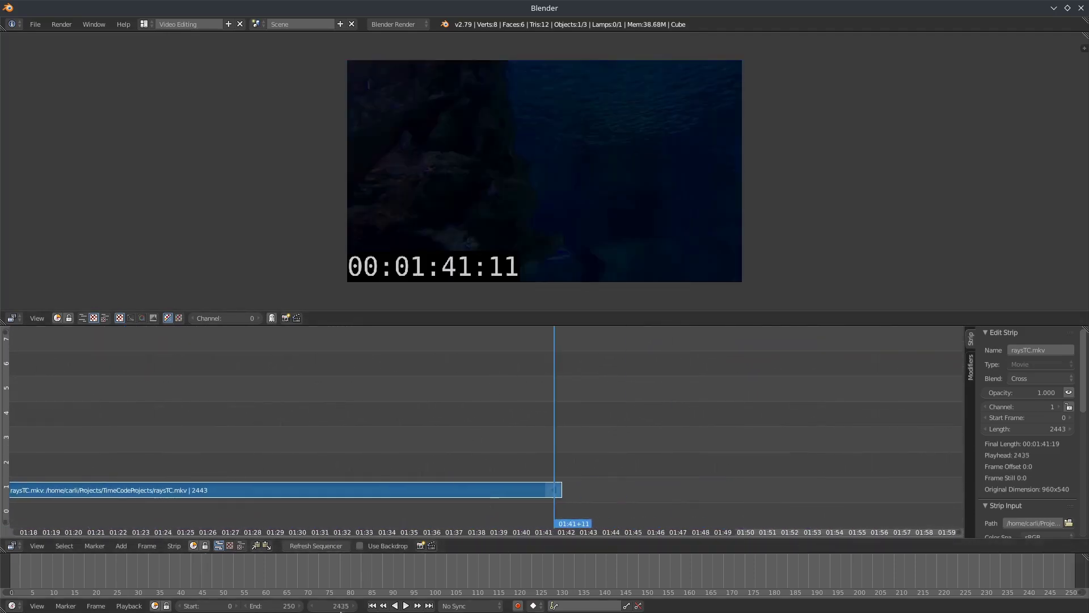
Step the playhead frame by frame to the strip's last frame, 2442.
left_click(354, 606)
left_click(354, 606)
left_click(354, 606)
left_click(354, 606)
left_click(355, 606)
left_click(355, 606)
left_click(355, 606)
left_click(355, 606)
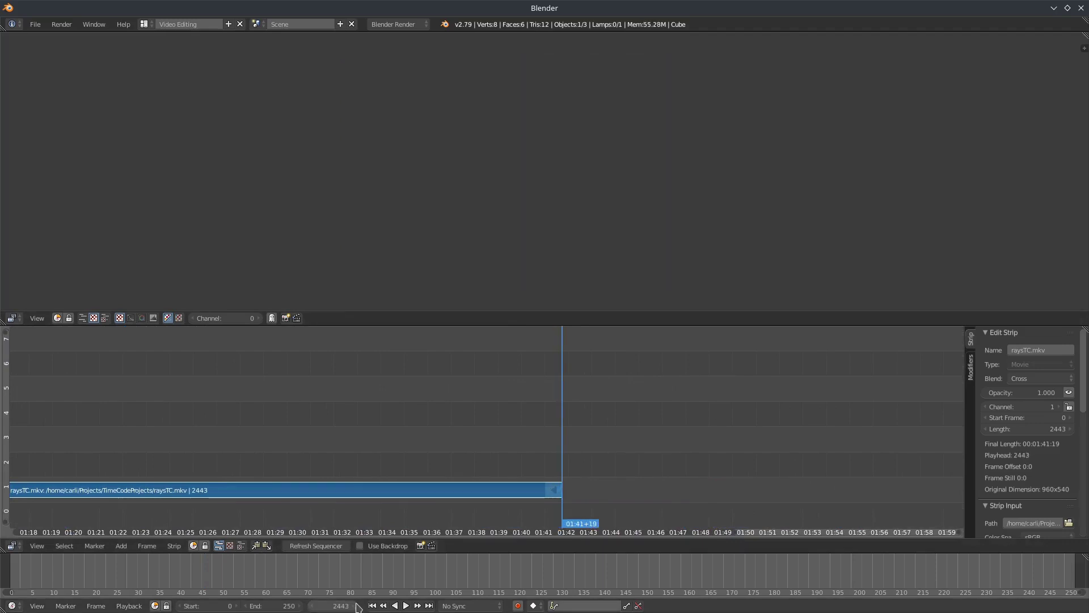
left_click(316, 606)
Set the scene End frame to 2442 and return the playhead to frame 0.
left_click(274, 606)
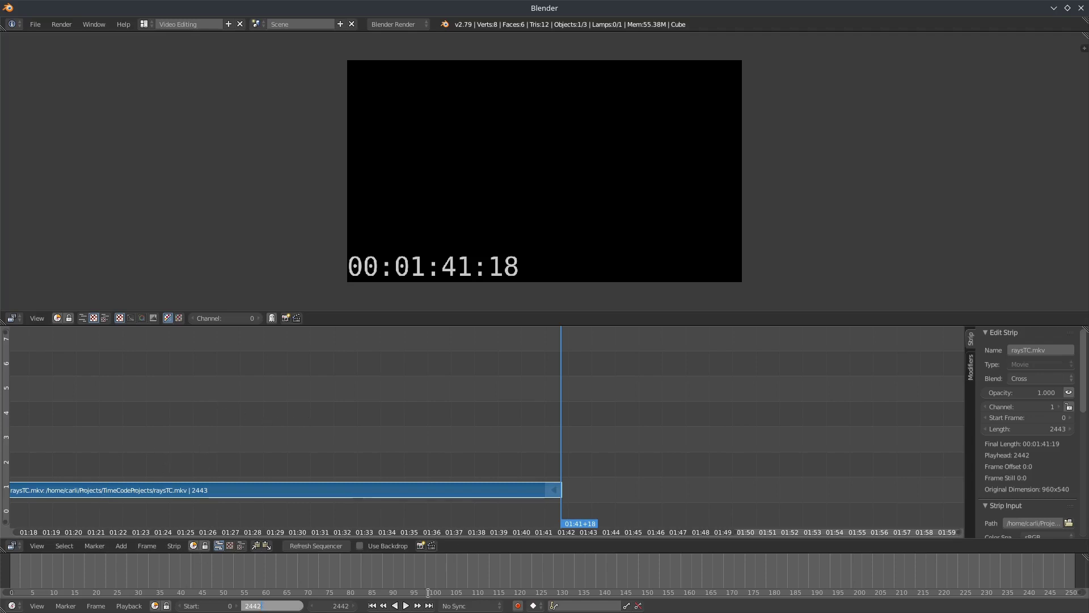
left_click(372, 605)
scroll(369, 451, "down", 6)
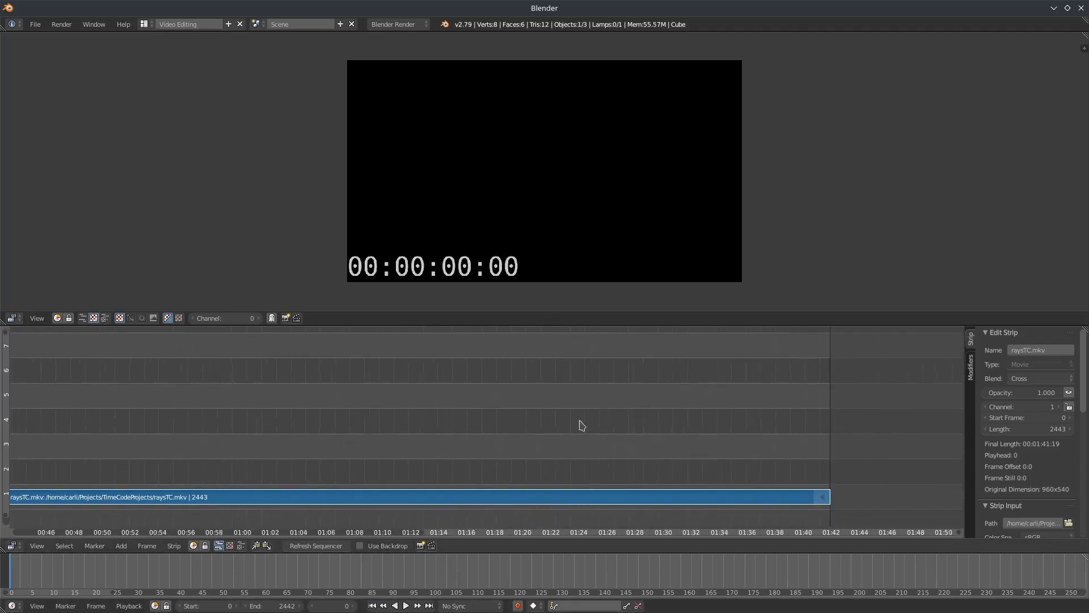
scroll(292, 426, "left", 5)
scroll(569, 423, "up", 2)
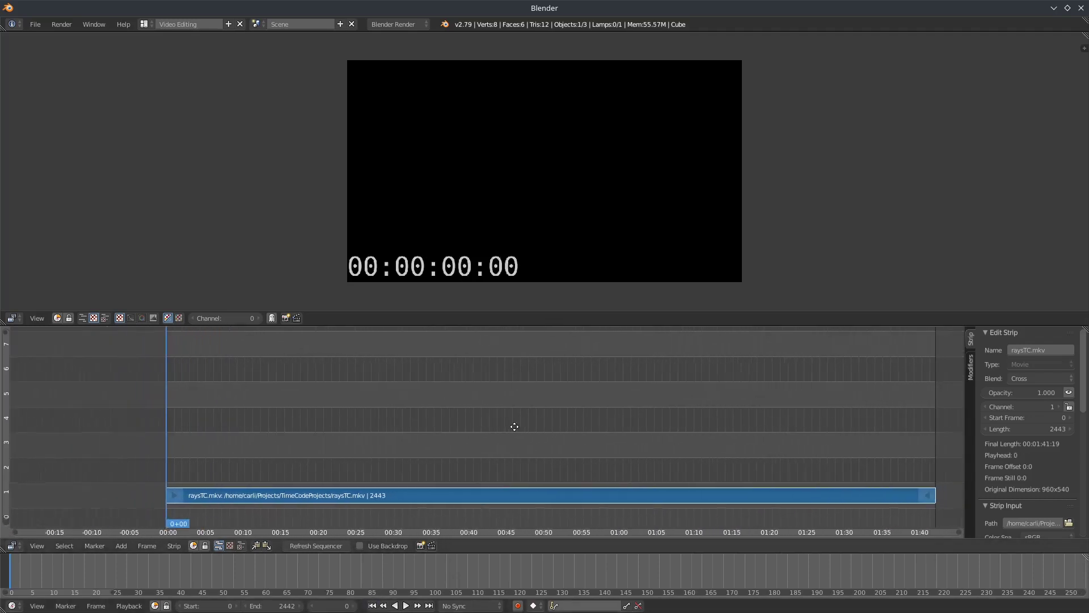
Set Blender's playback sync to follow the audio clock.
scroll(509, 427, "left", 2)
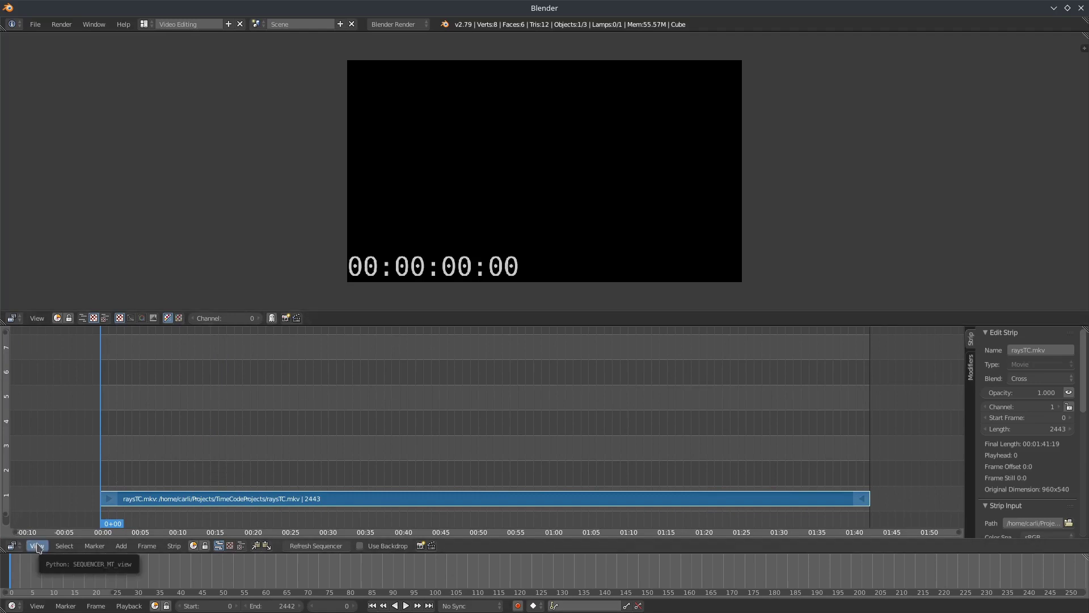
left_click(129, 605)
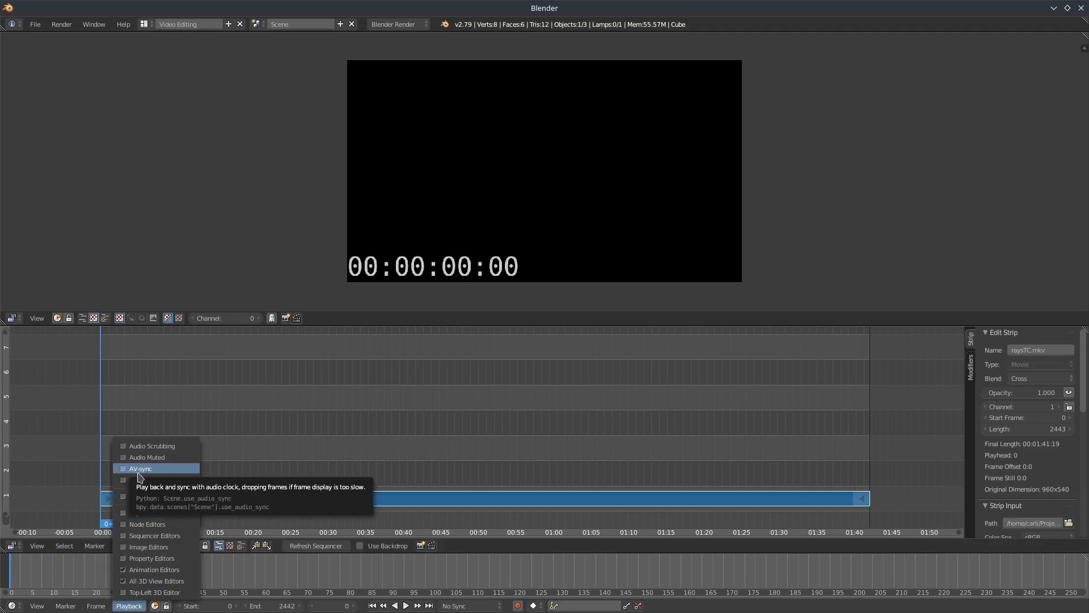
left_click(124, 471)
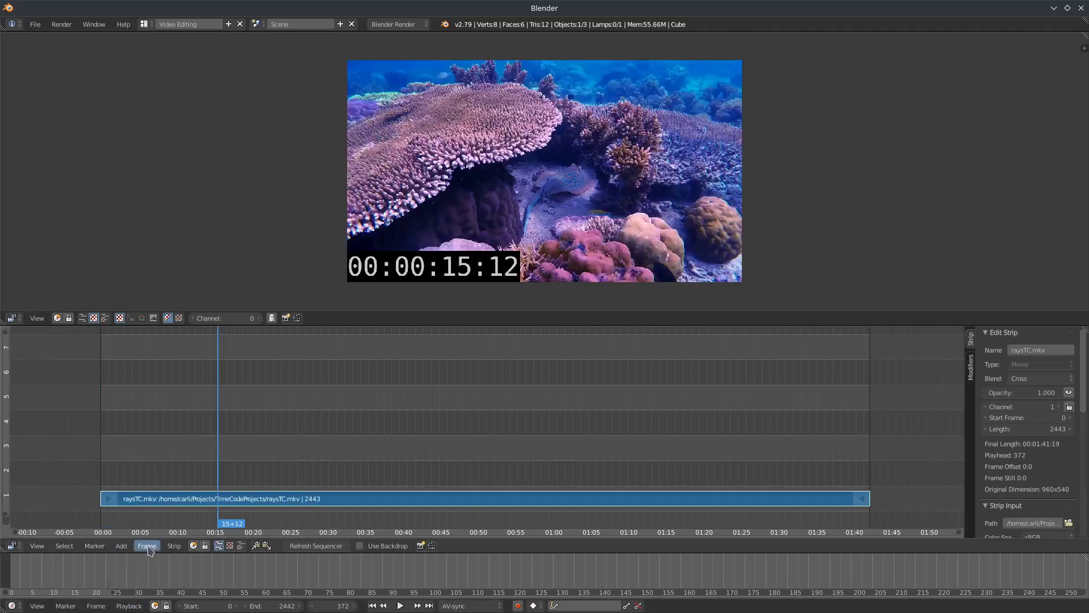
left_click(129, 605)
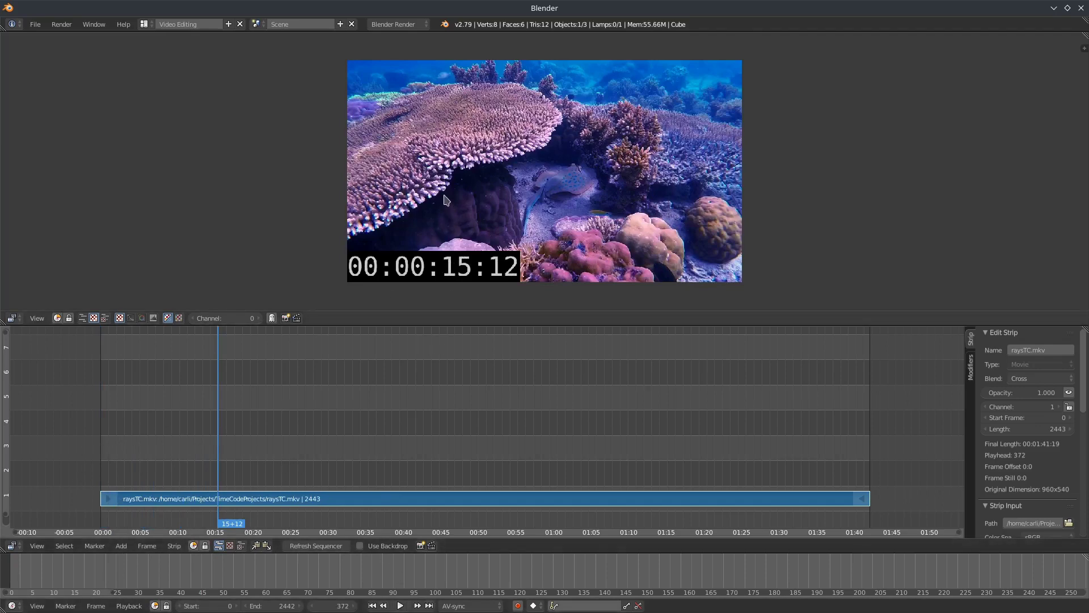
scroll(501, 185, "up", 1)
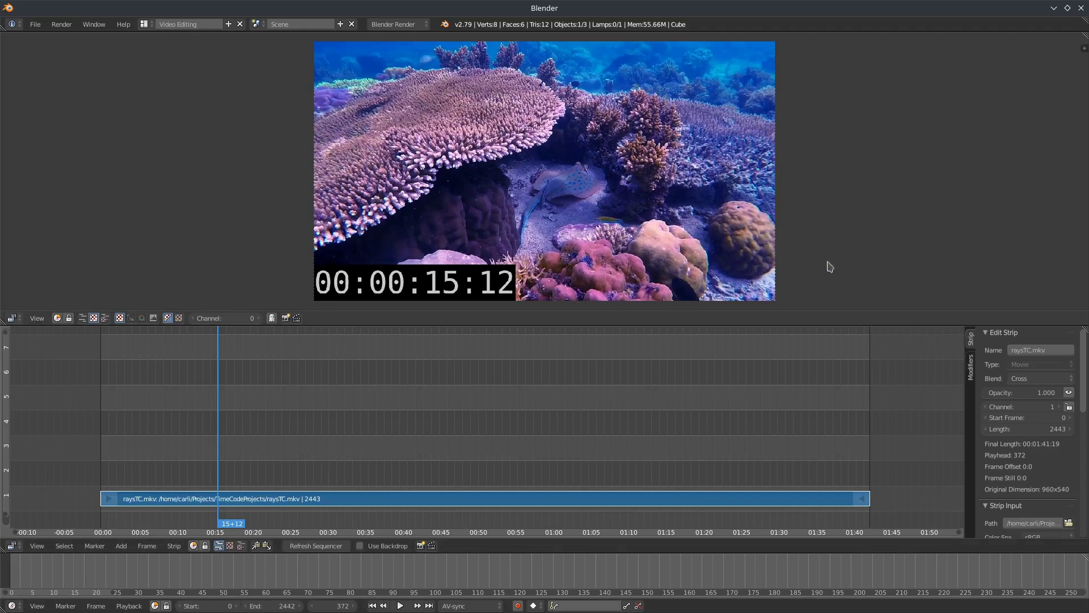
Test playback from the start, then return the video to frame 0 (00:00:00:00).
left_click(372, 605)
left_click(400, 606)
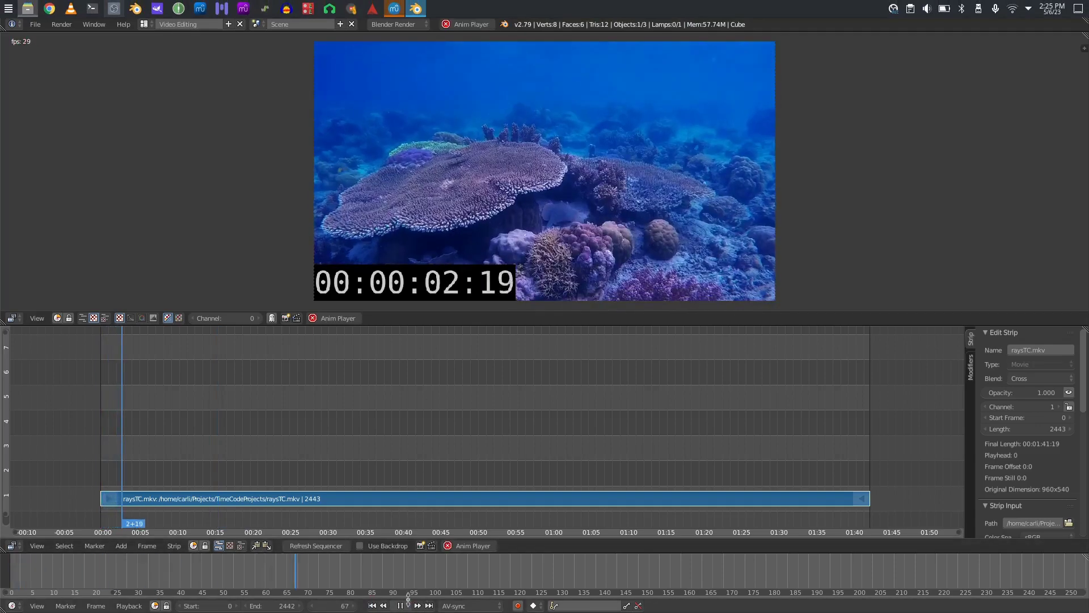
key("alt+a")
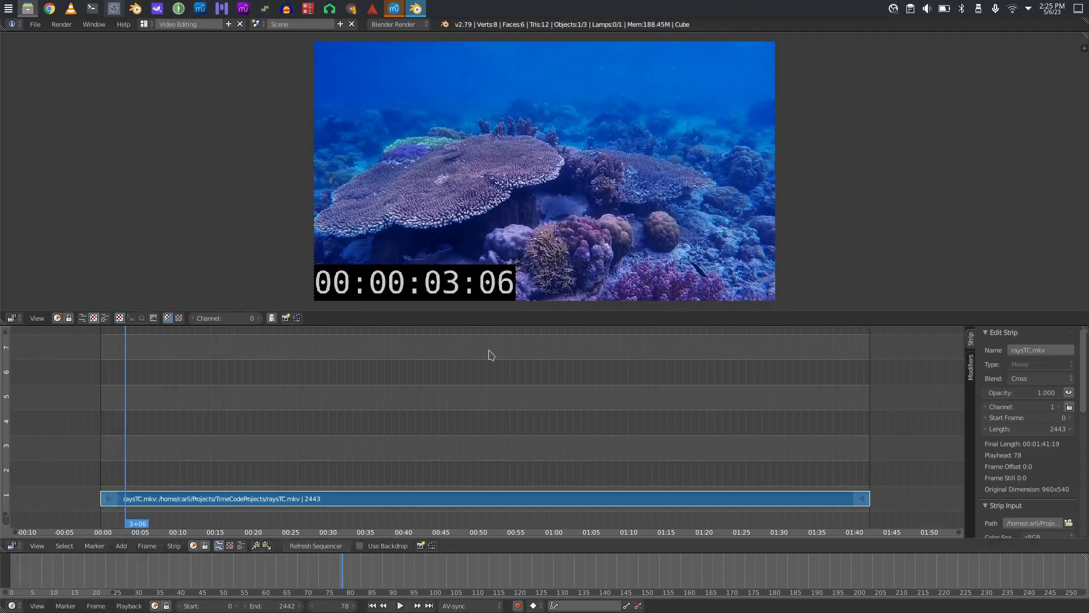
left_click(372, 606)
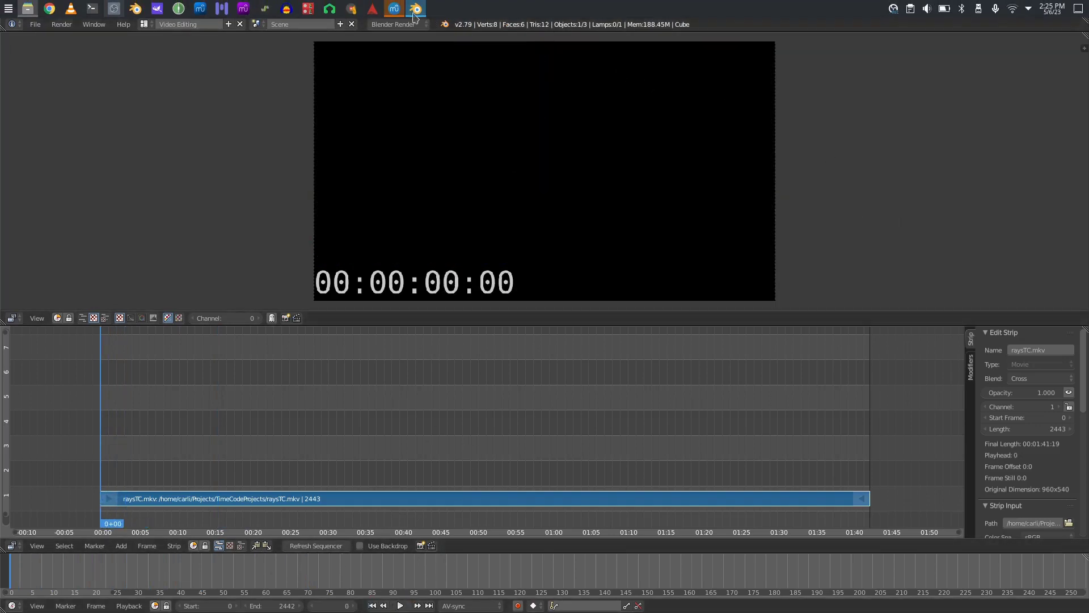
Restore the windows so Blender floats as a smaller window over the score.
left_click(395, 8)
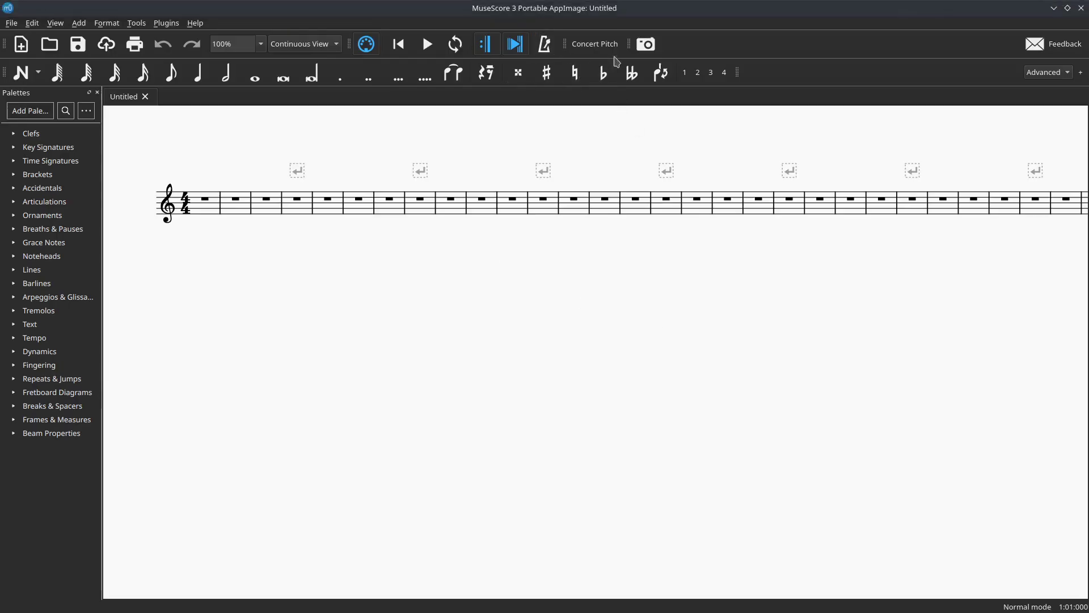
double_click(635, 9)
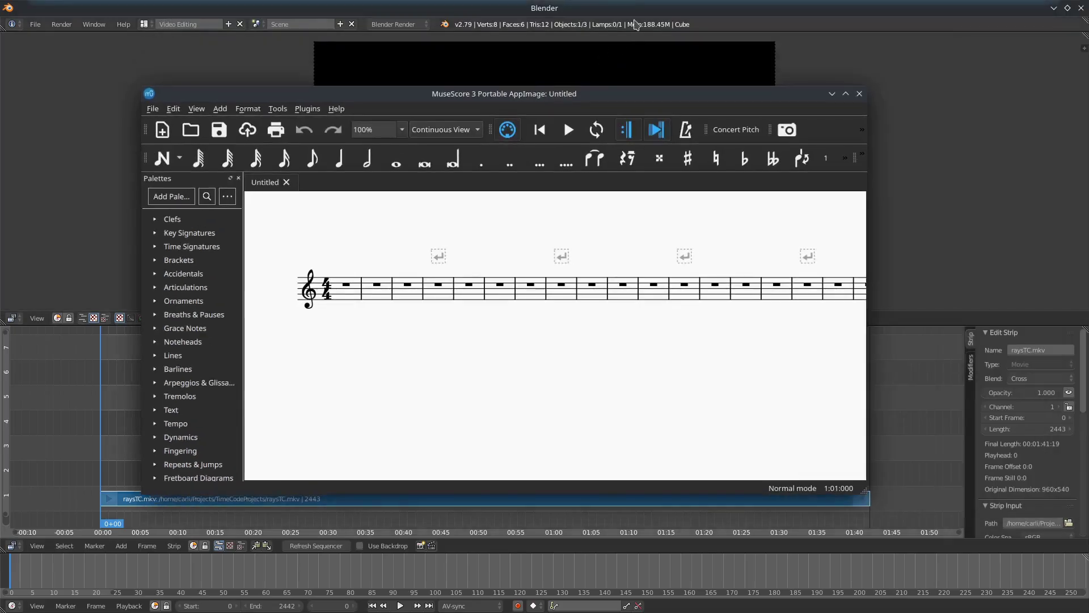
left_click_drag(634, 12, 610, 84)
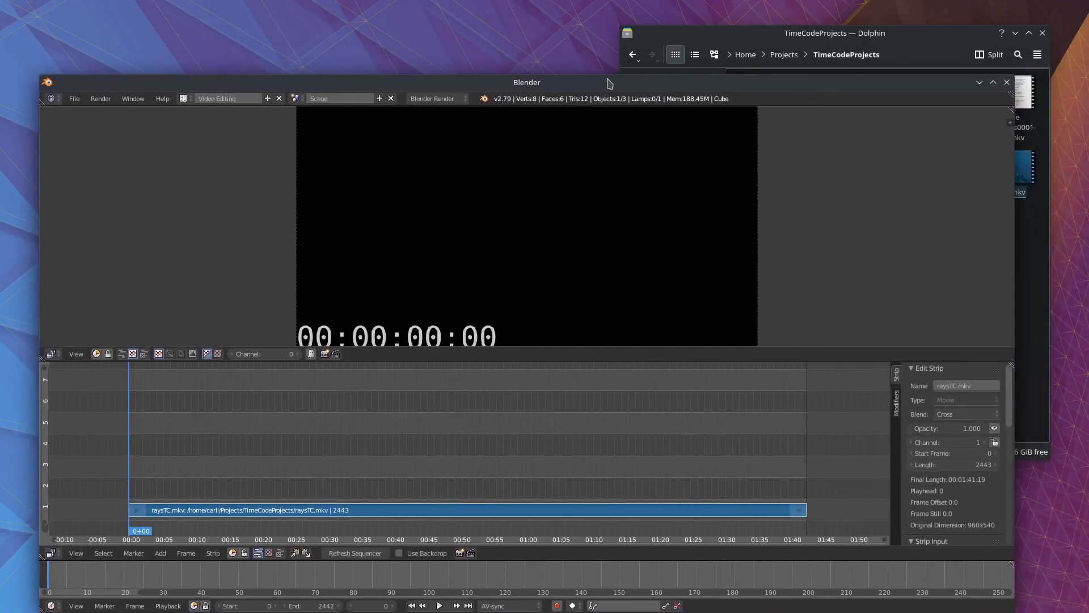
Set the Blender window to Keep Above Others and nudge it slightly left and down.
right_click(556, 85)
mouse_move(588, 119)
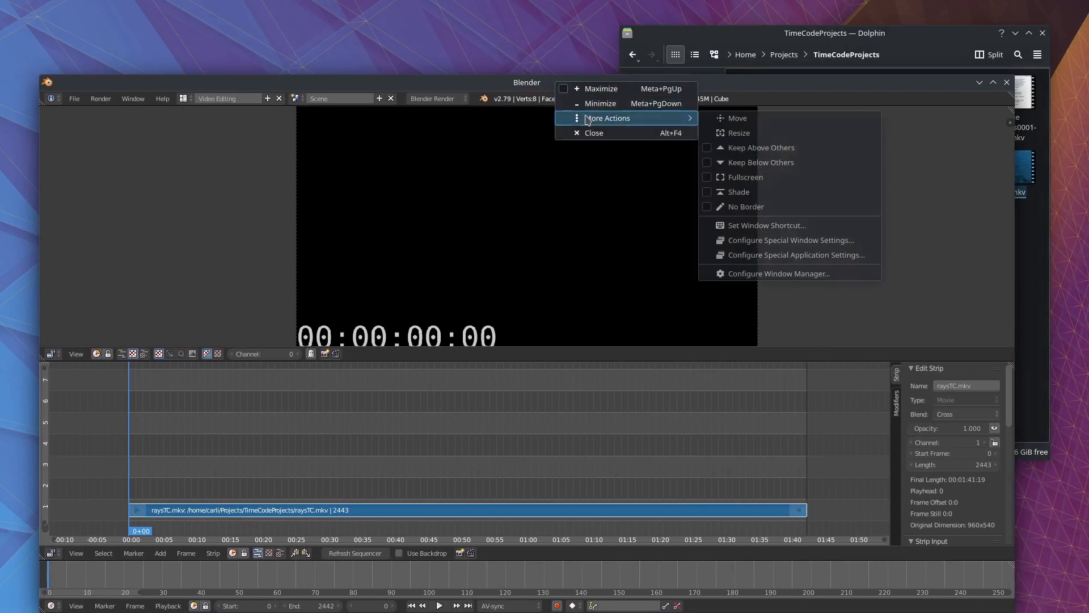
left_click(710, 149)
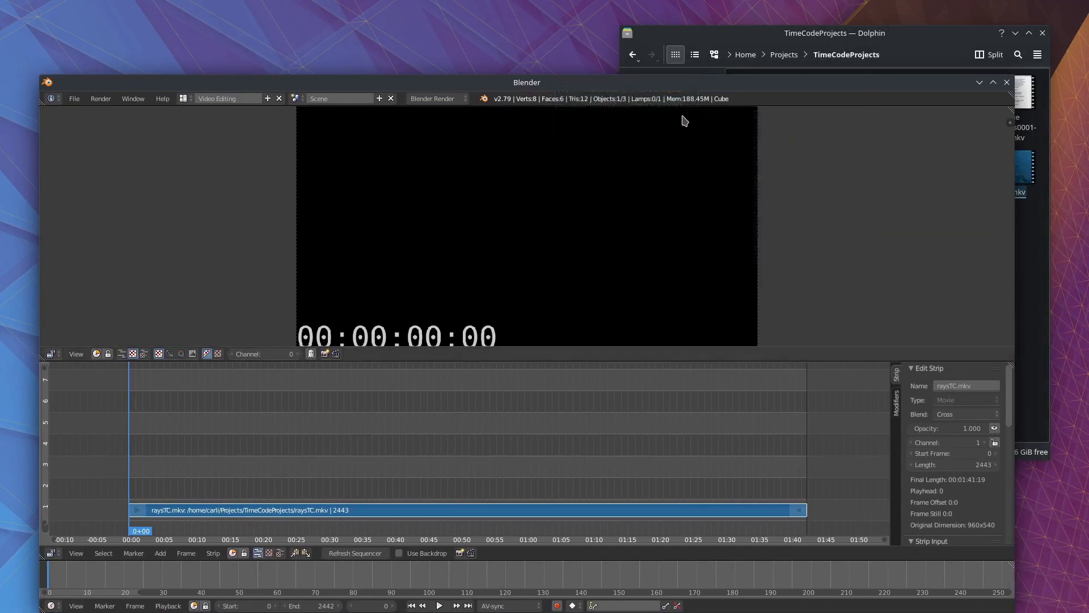
right_click(602, 90)
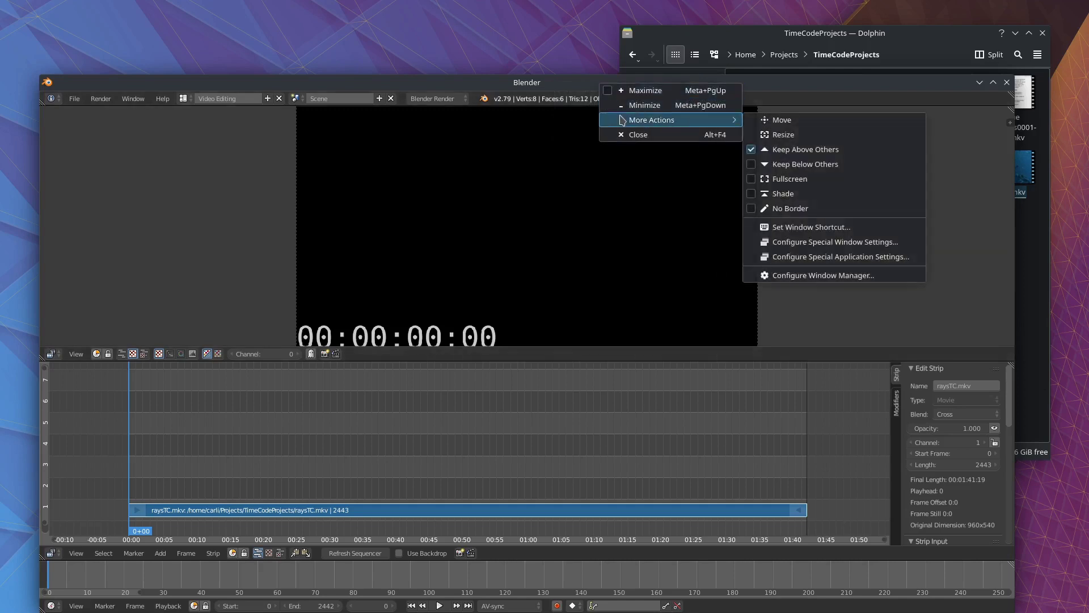
left_click(827, 100)
mouse_move(822, 86)
left_mouse_down()
mouse_move(868, 85)
mouse_move(800, 85)
mouse_move(808, 92)
left_mouse_up()
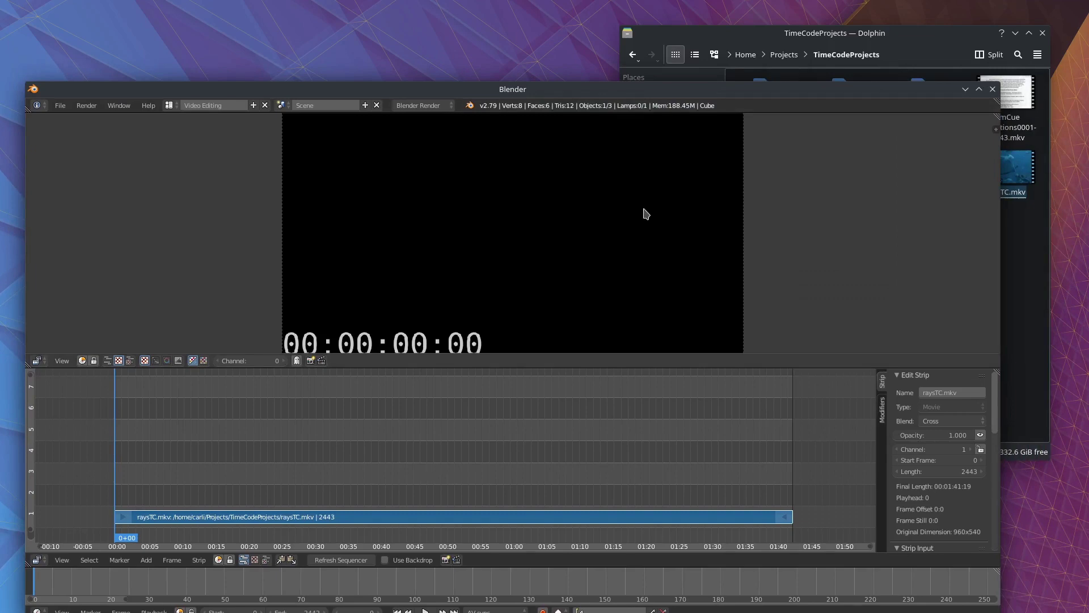
Shrink Blender to a preview-only window, merging the sequencer into it, parked top right.
scroll(645, 214, "down", 1)
left_click_drag(1000, 83, 463, 308)
left_click_drag(392, 314, 783, 126)
left_click_drag(679, 267, 680, 347)
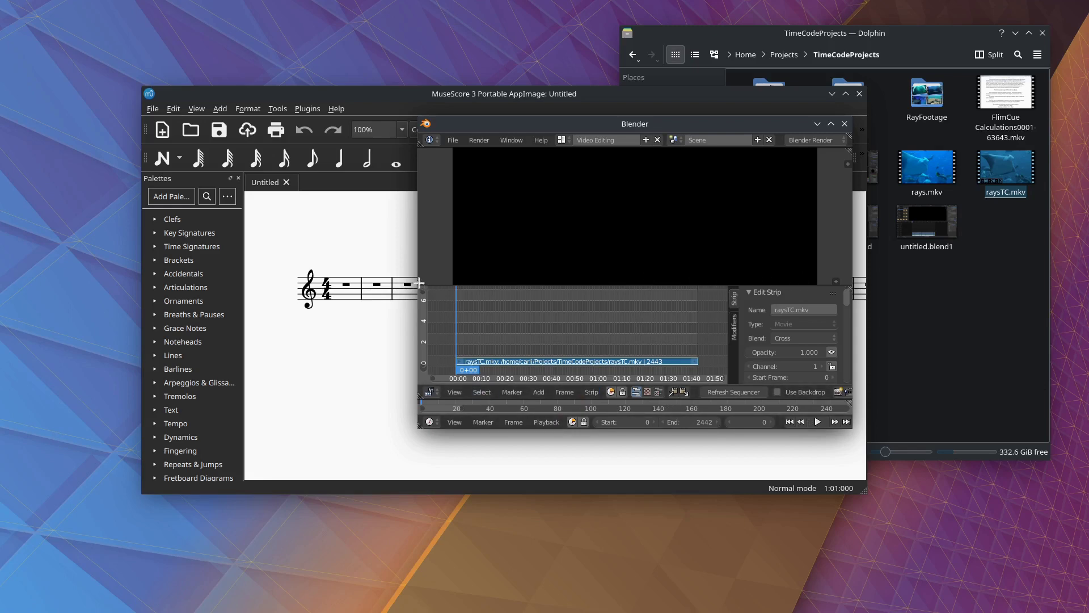
left_click_drag(419, 282, 648, 333)
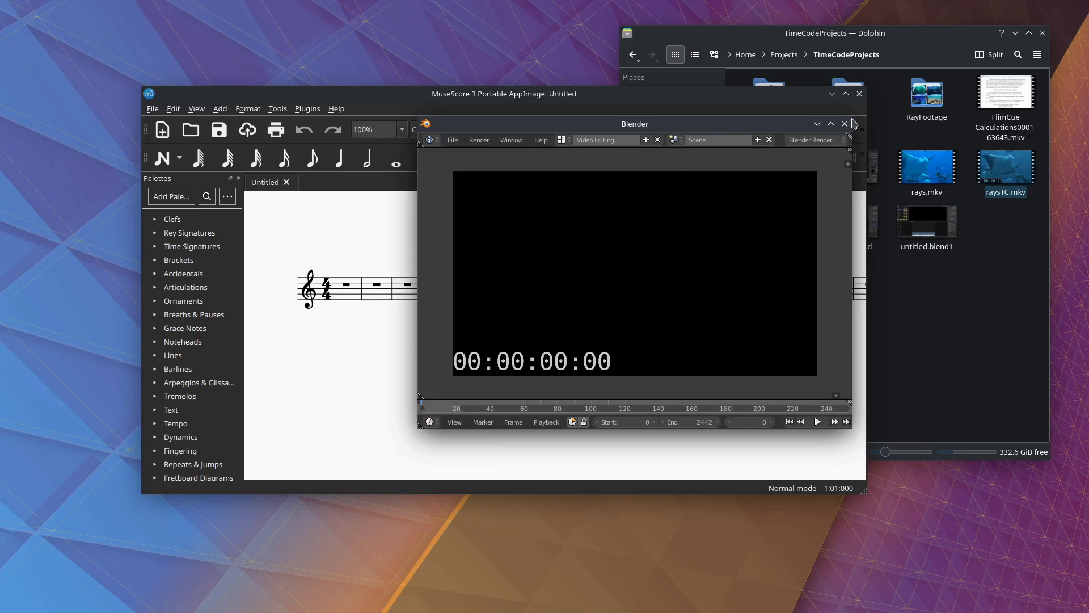
left_click_drag(853, 118, 597, 283)
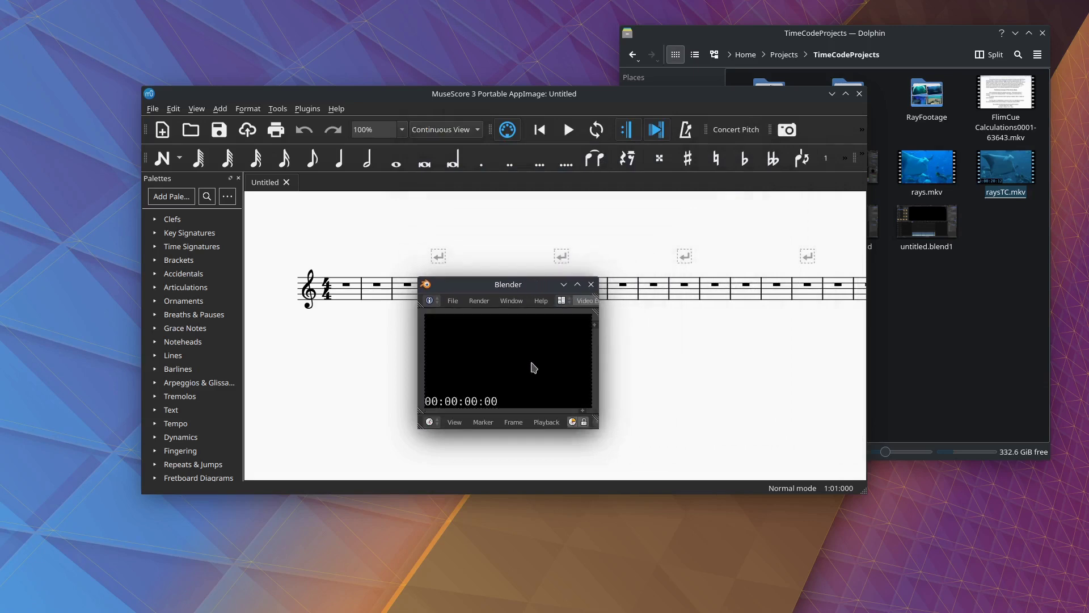
left_click_drag(536, 290, 913, 79)
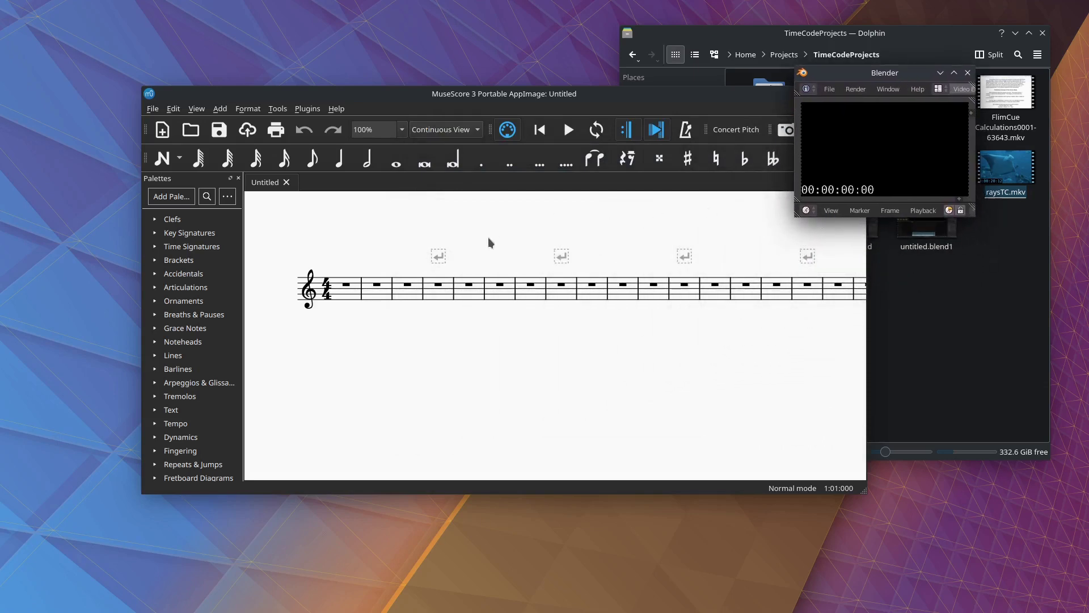
Play the score from its first measure rest alongside the video, then move the score window up.
left_click(537, 132)
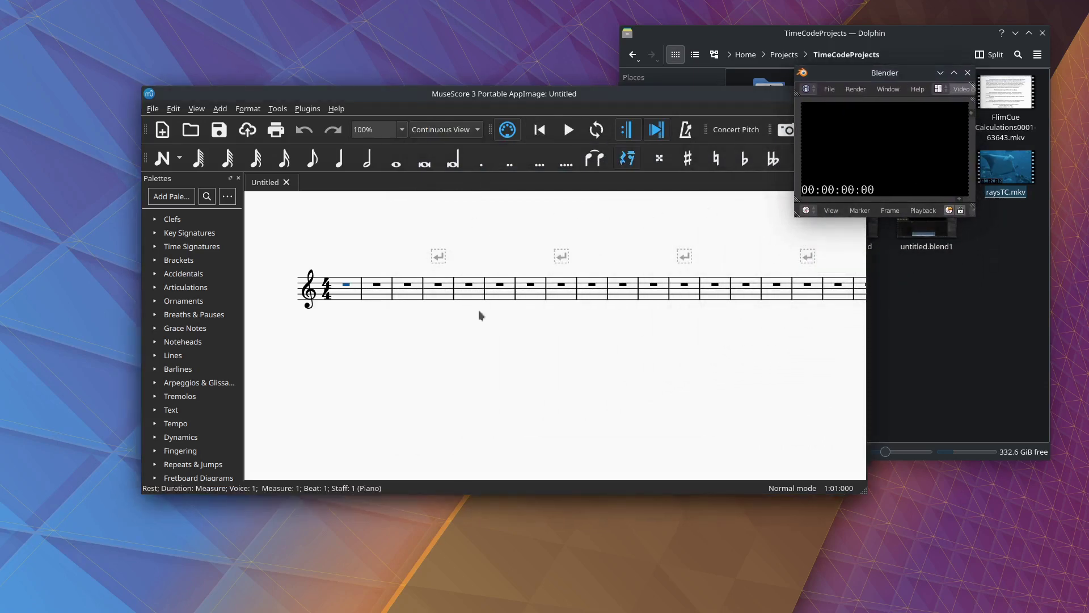
left_click(572, 131)
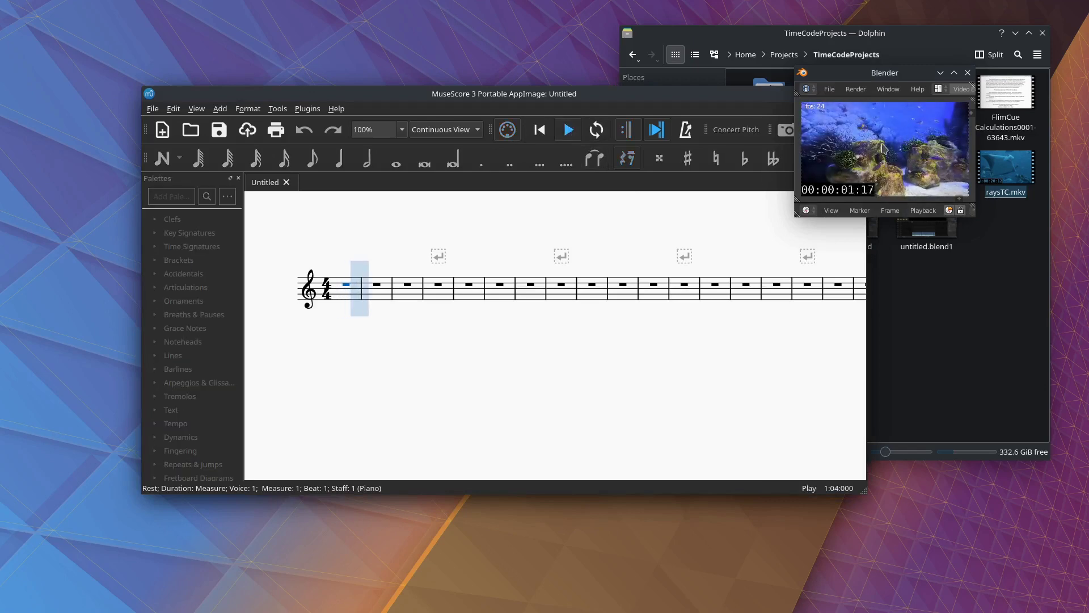
left_click(563, 135)
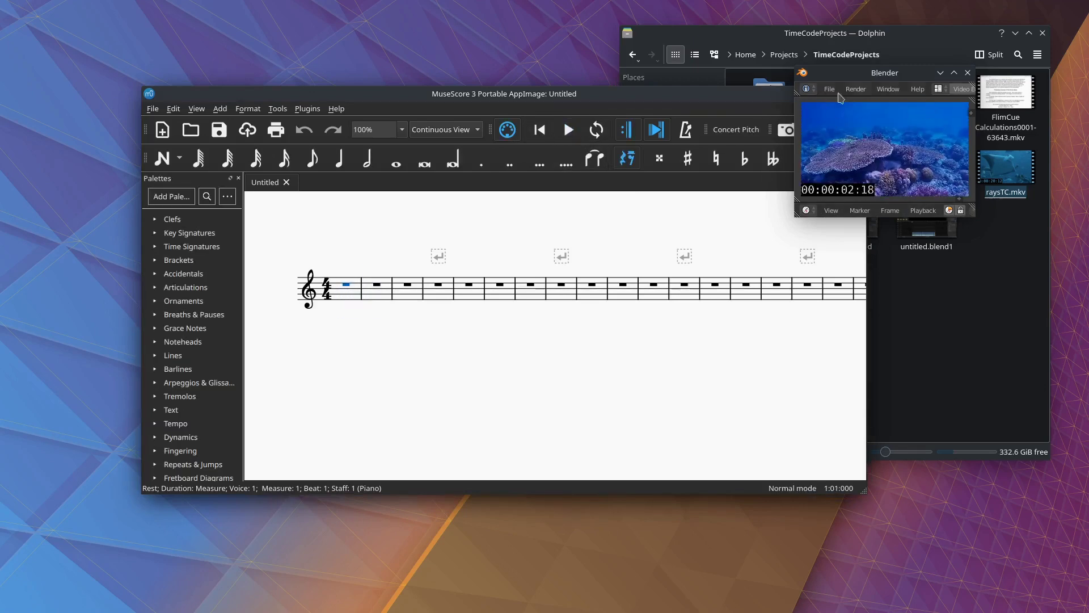
left_click(830, 89)
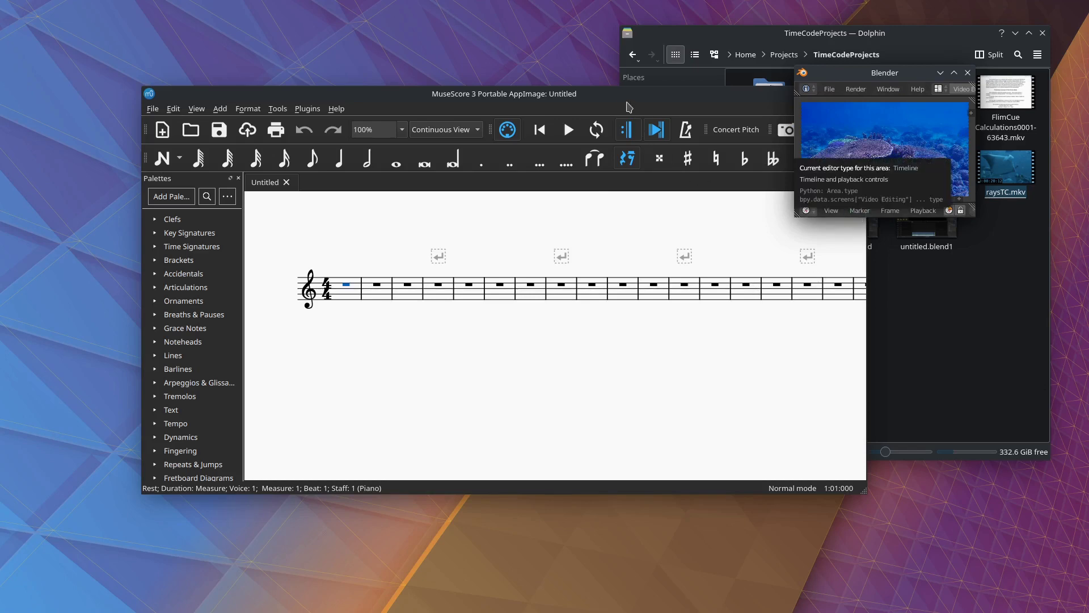
left_click_drag(619, 97, 652, 50)
Maximize the score, rewind to the start, and make the first beat a quarter rest.
double_click(653, 64)
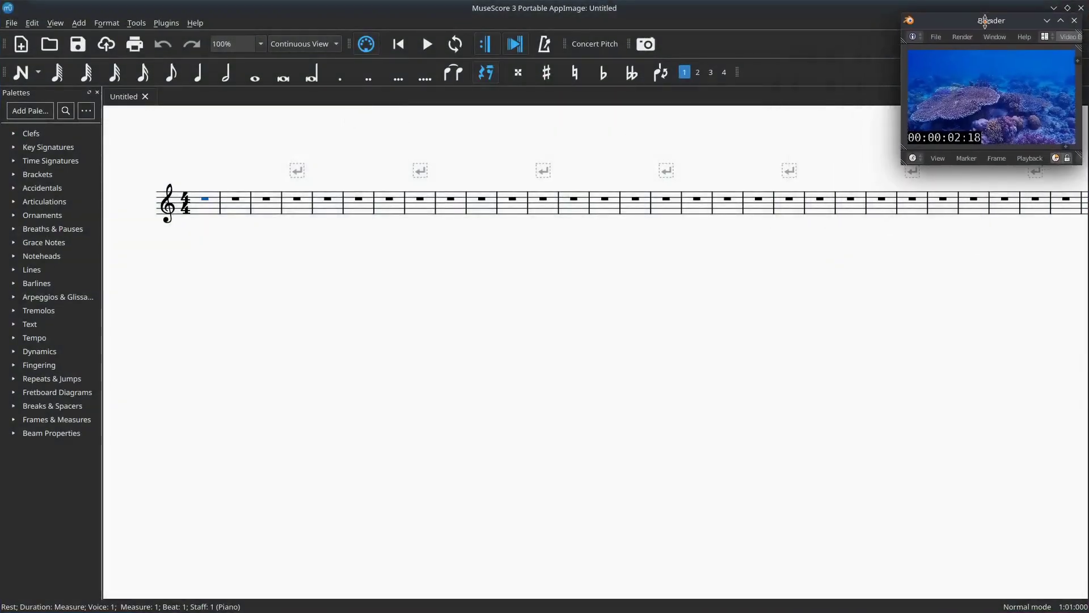
left_click_drag(985, 19, 991, 8)
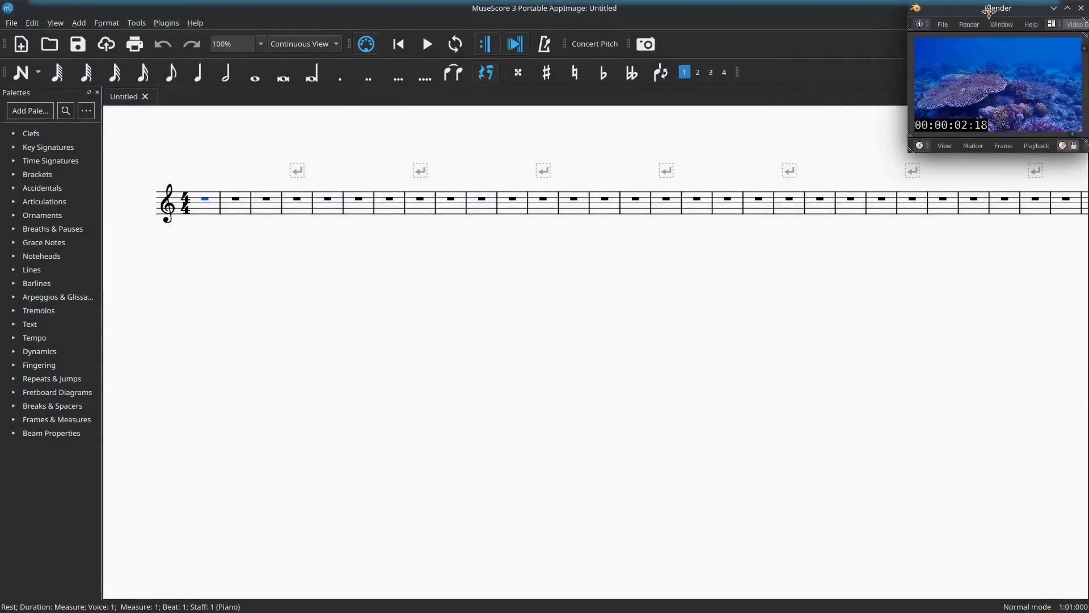
left_click(396, 46)
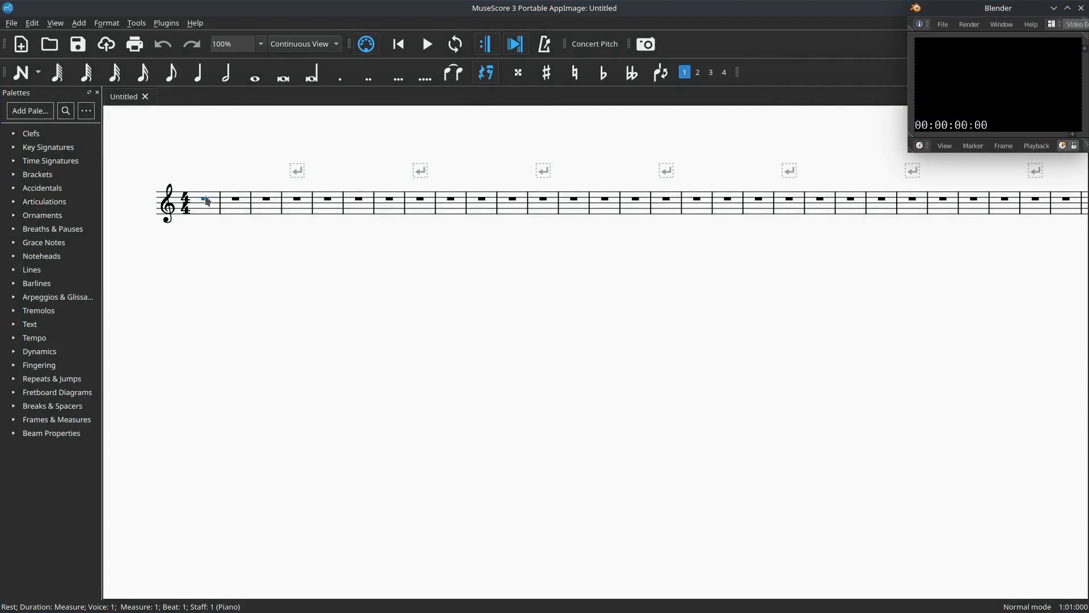
left_click(198, 72)
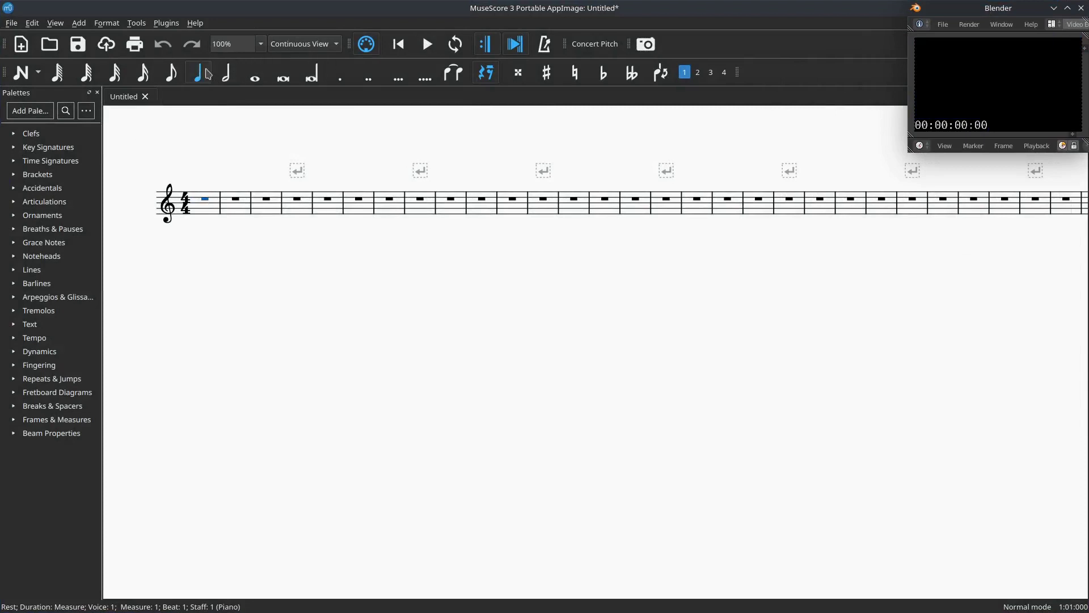
Add a tempo marking to measure 1 and change its value from 80 to 162.
left_click(79, 23)
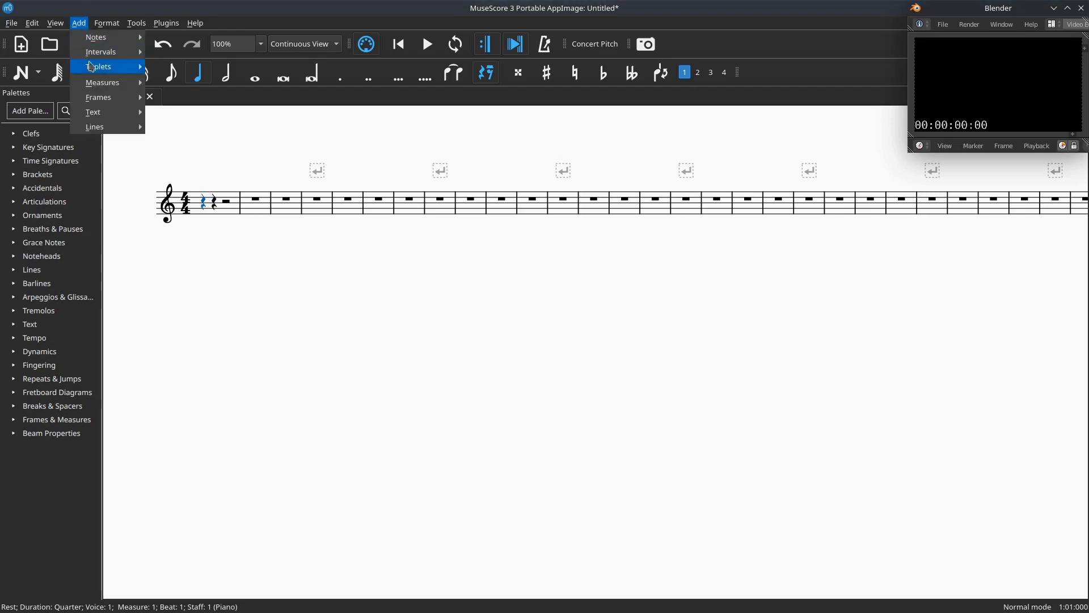
mouse_move(100, 112)
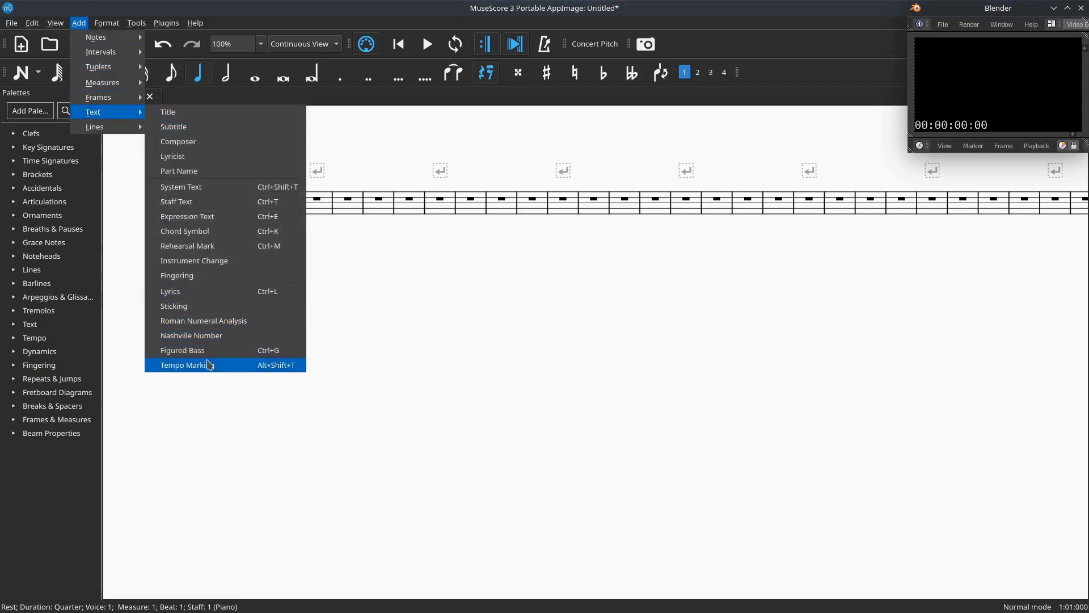
left_click(211, 363)
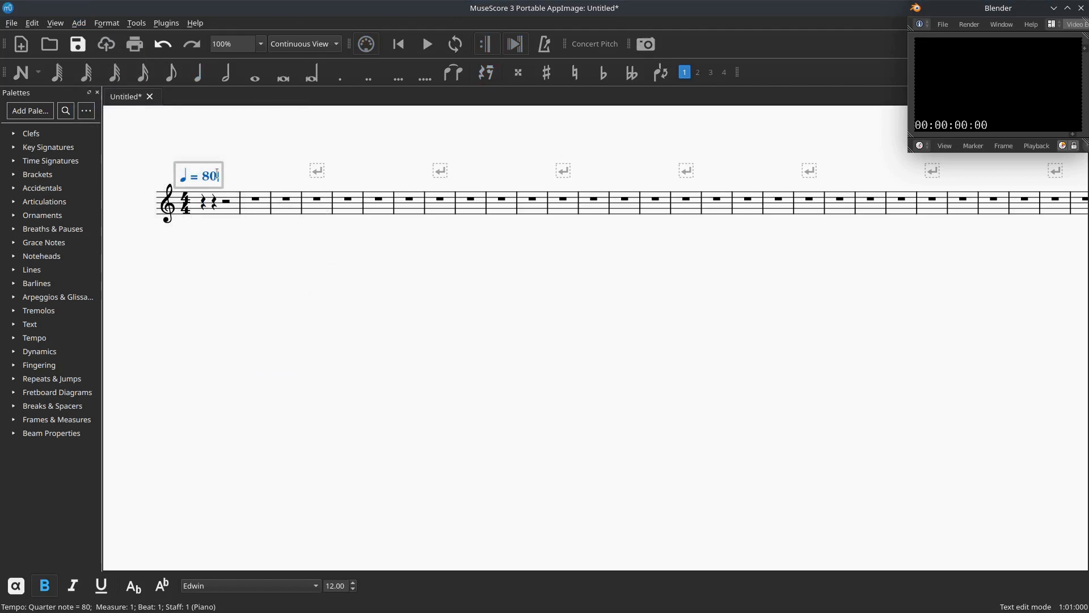
key("BackSpace")
key("BackSpace")
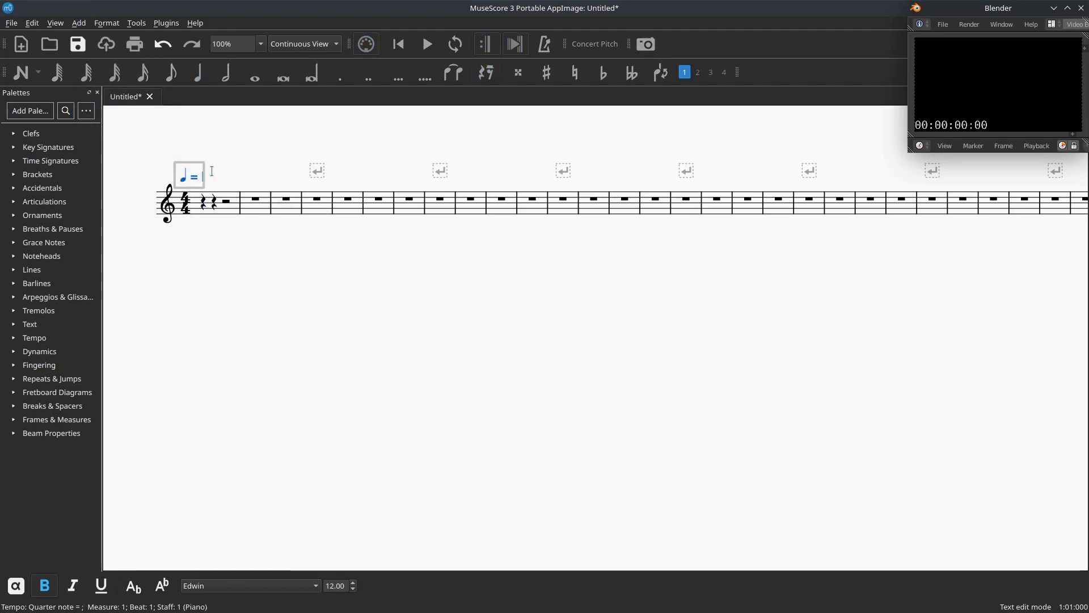
type("162")
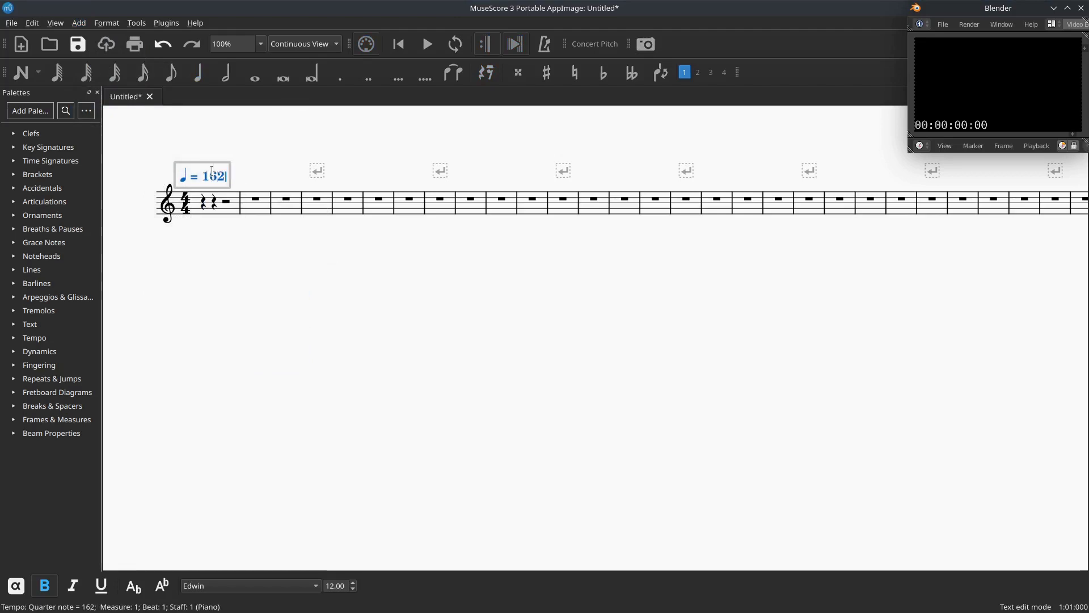
left_click(284, 168)
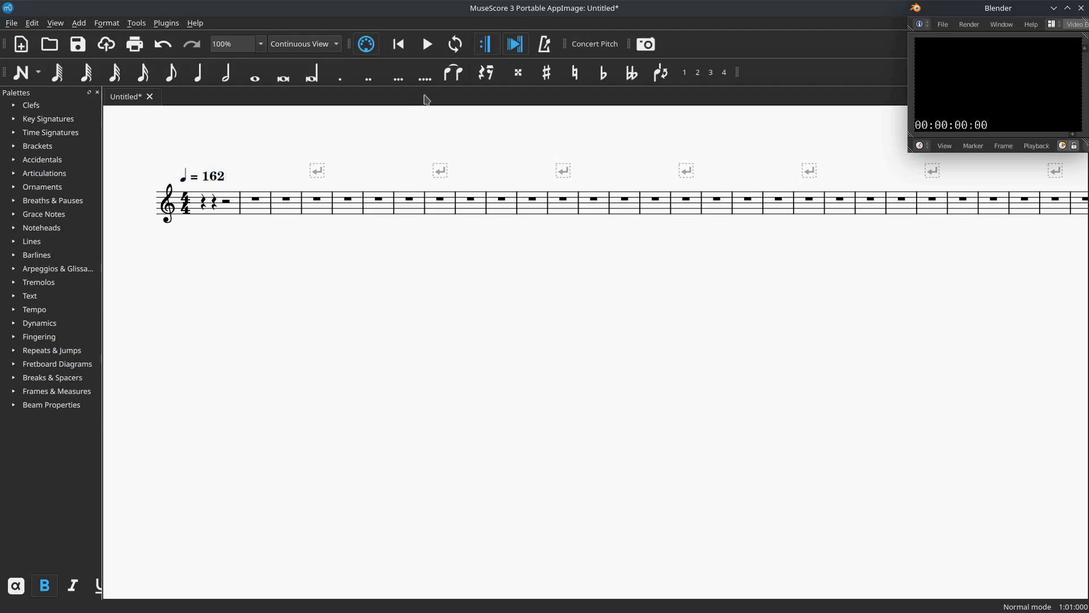
Check the score against the video, then enlarge the Blender window and start video playback.
left_click(428, 44)
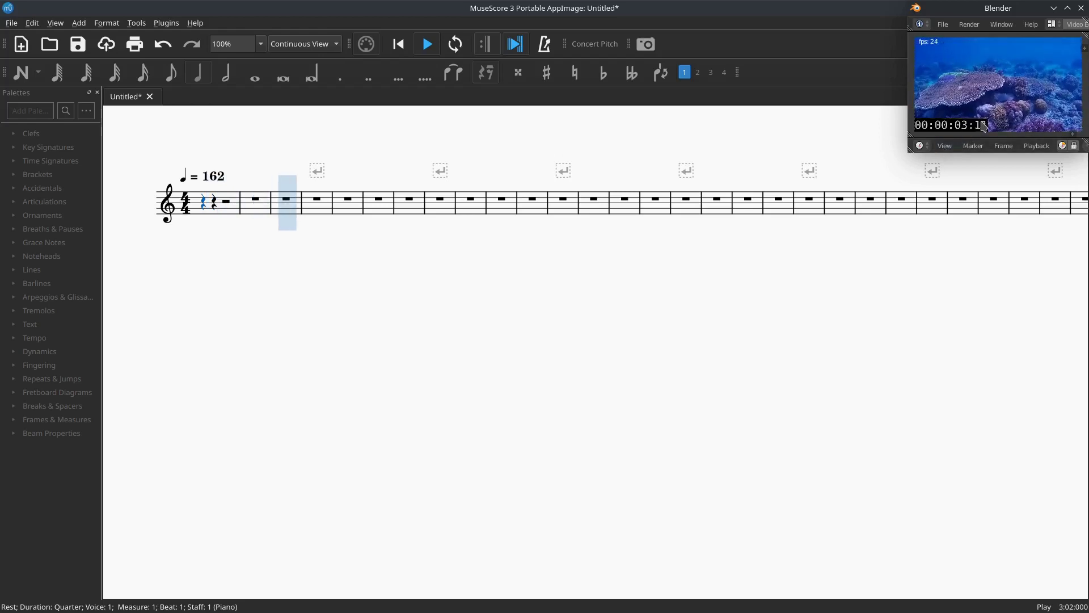
left_click(439, 47)
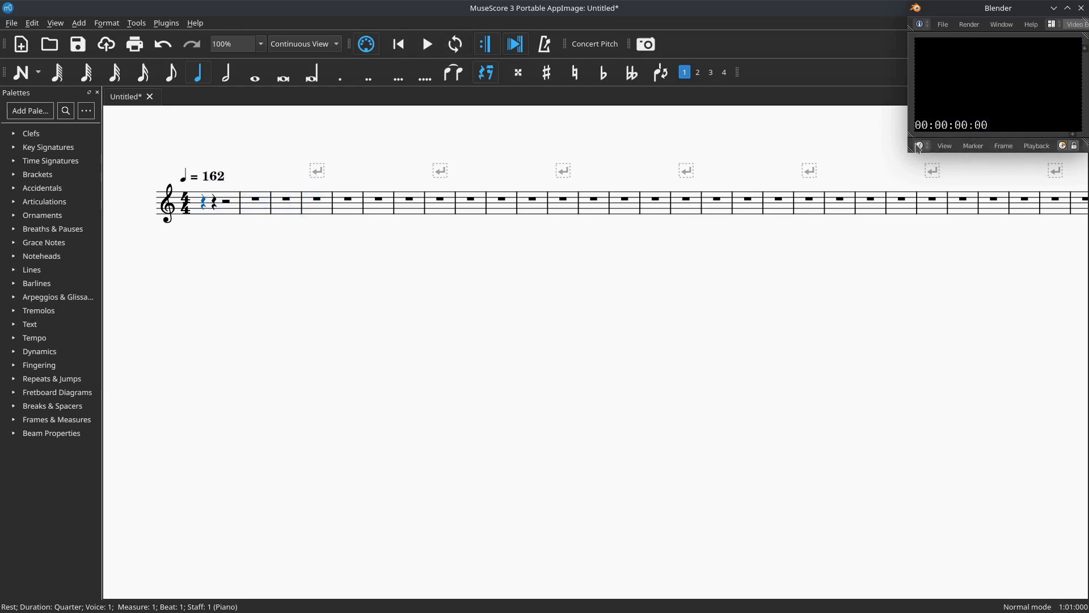
left_click_drag(930, 154, 931, 190)
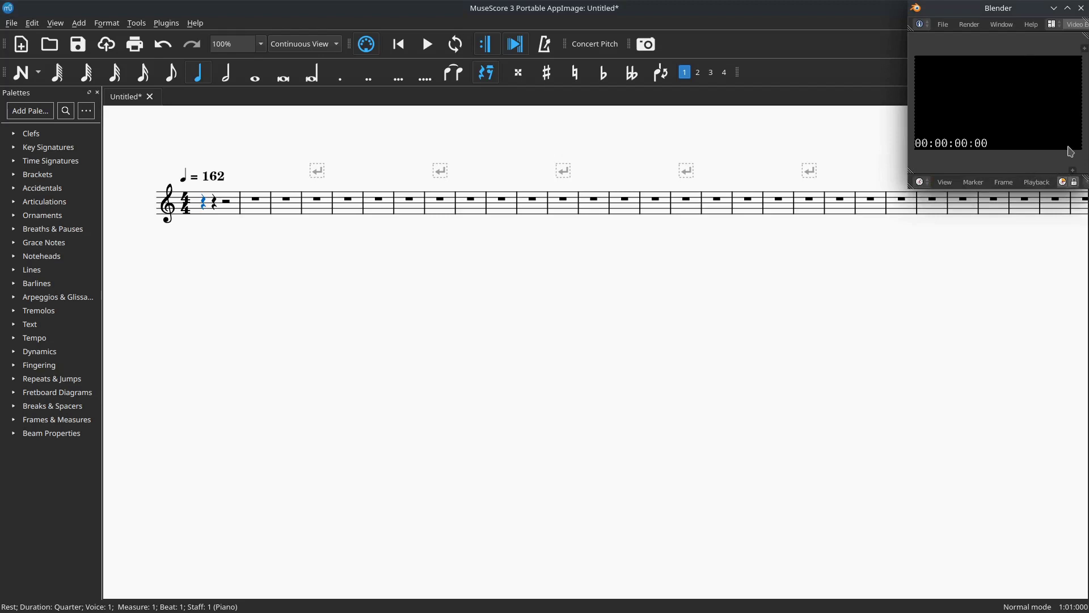
left_click_drag(1032, 8, 763, 115)
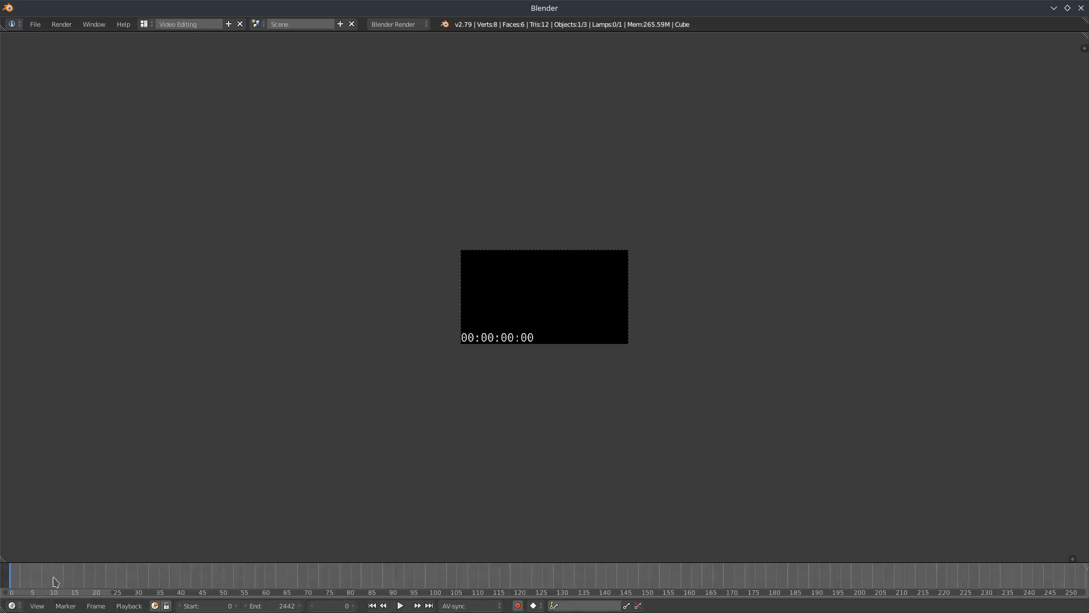
key("alt+a")
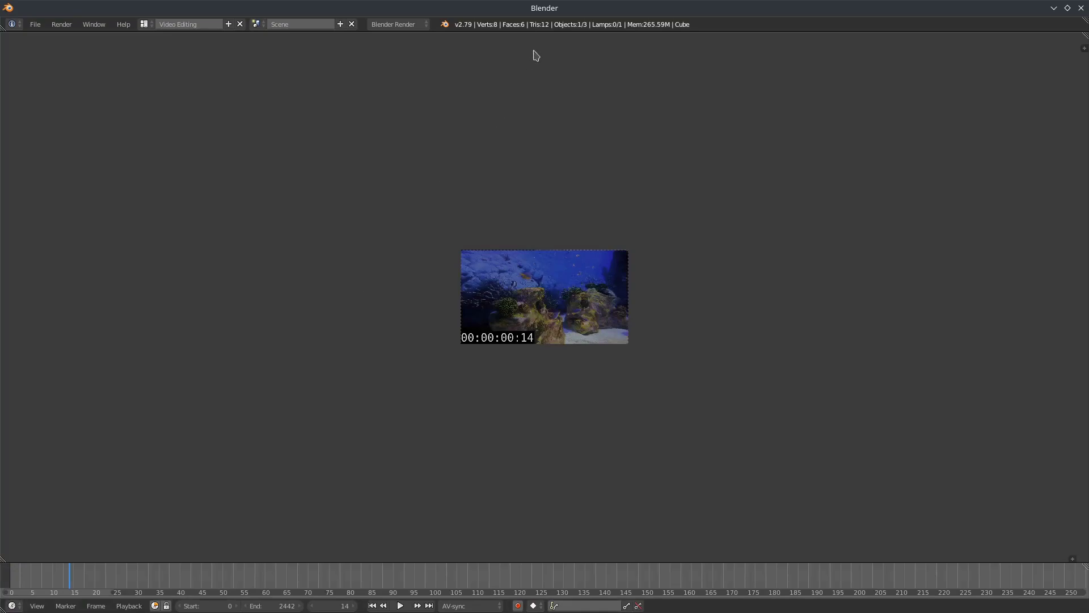
Float Blender over the score, open its timeline with Collapse Menus showing start/end fields, and widen it.
left_click_drag(545, 8, 867, 138)
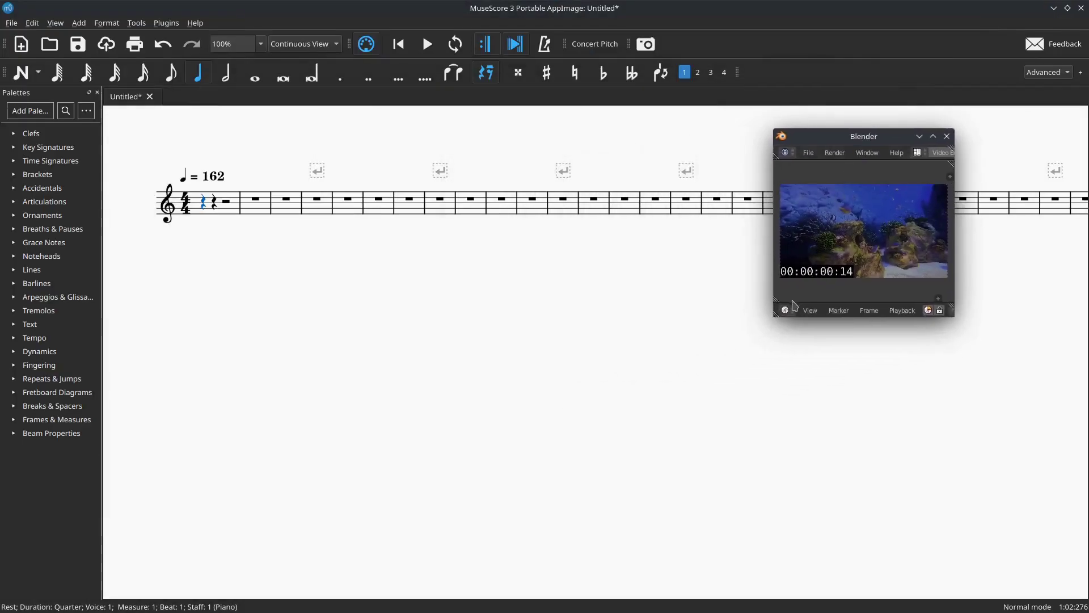
left_click_drag(789, 299, 791, 282)
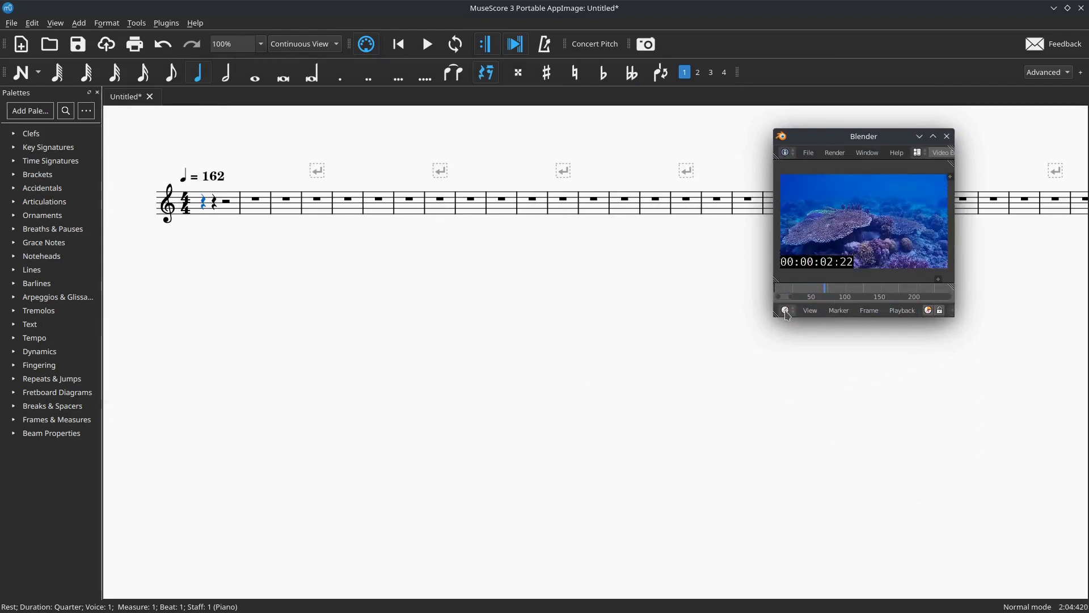
left_click(810, 311)
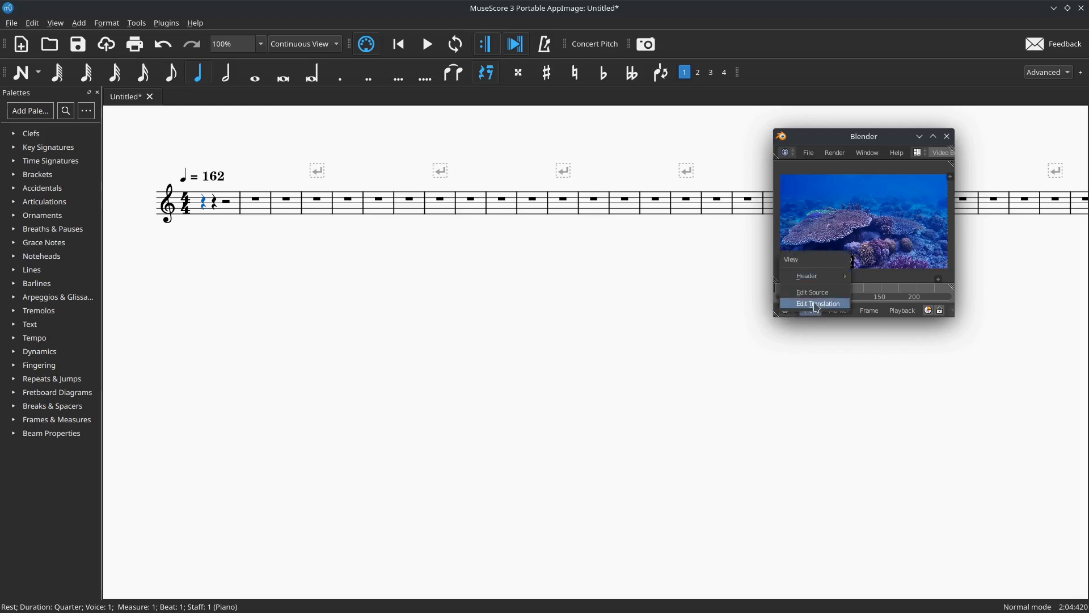
mouse_move(813, 277)
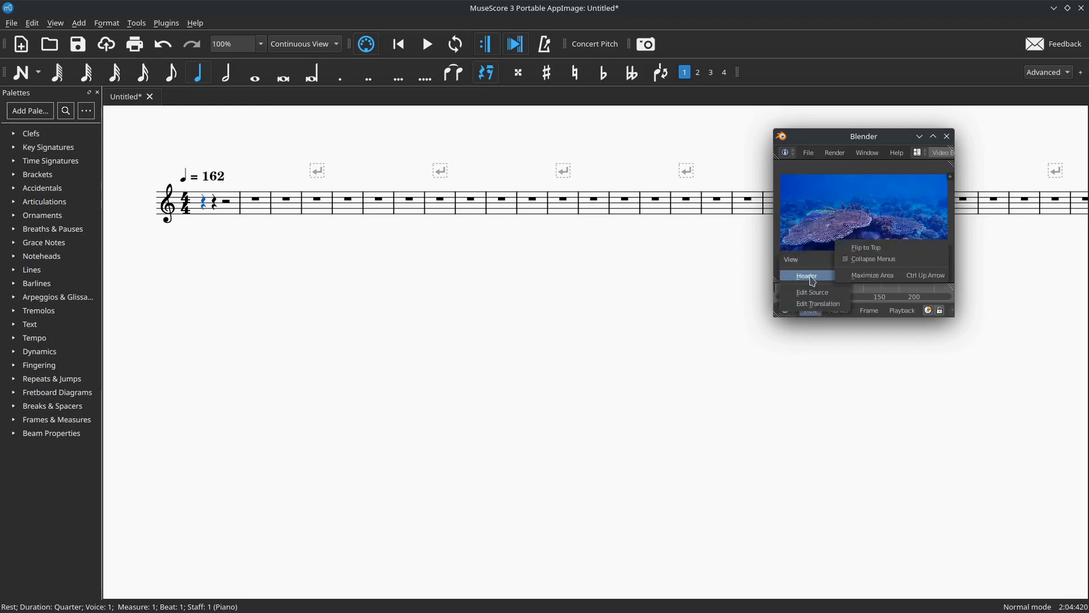
left_click(846, 259)
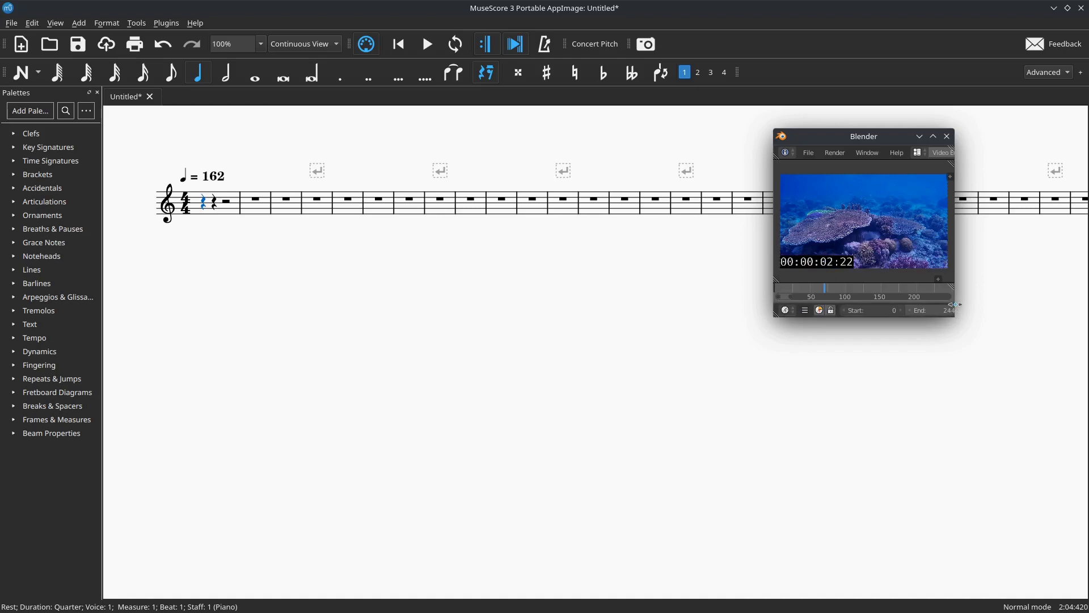
left_click_drag(957, 289, 1073, 289)
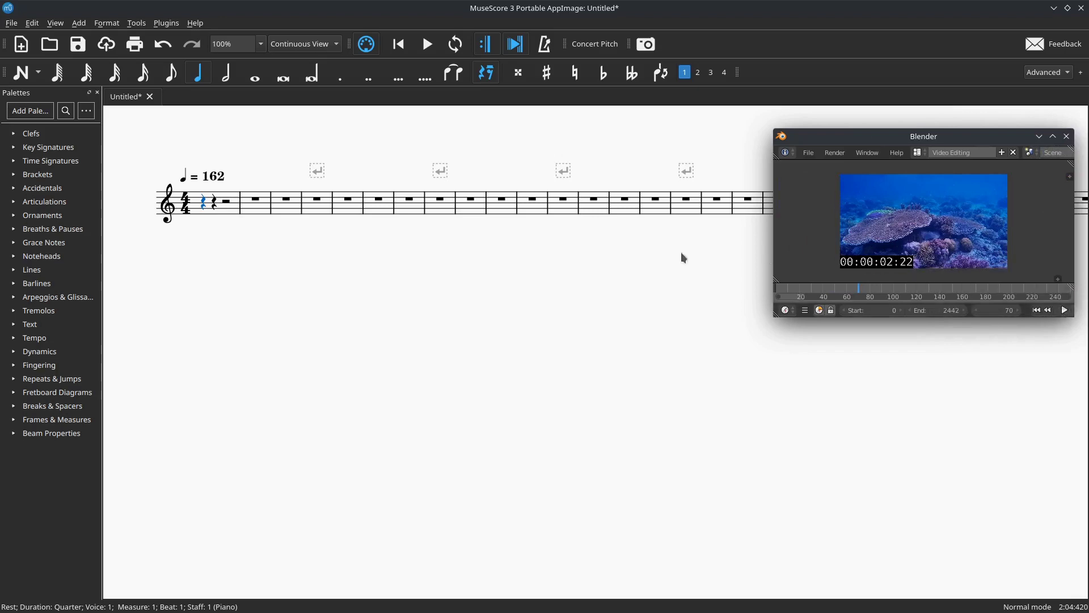
Play and scrub the video (around frames 198, 36, 49) to watch the score follow.
left_click(1065, 310)
left_click(1065, 311)
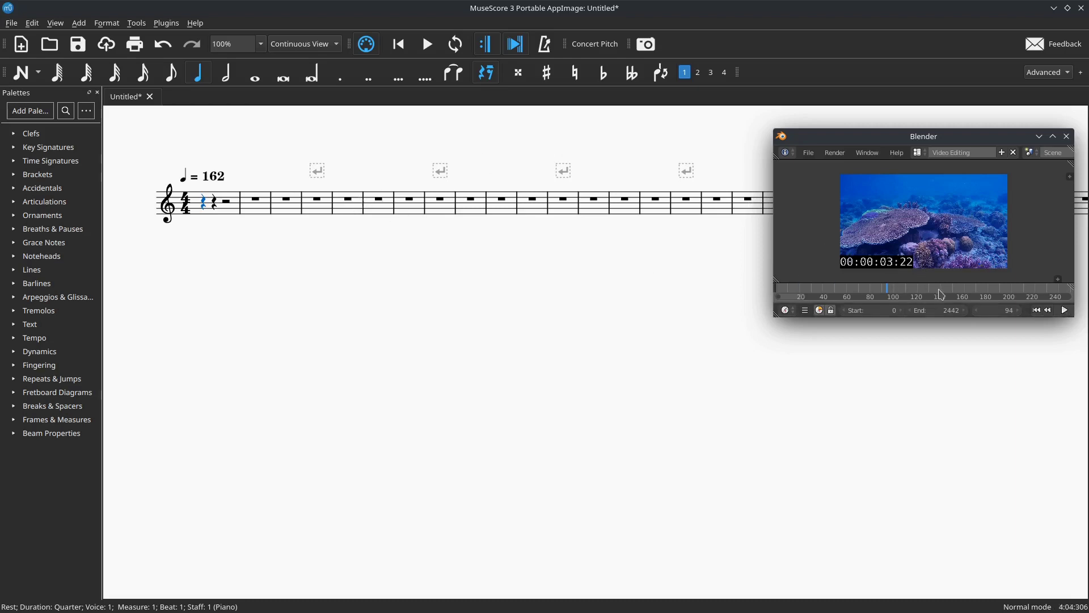
left_click_drag(942, 294, 1036, 295)
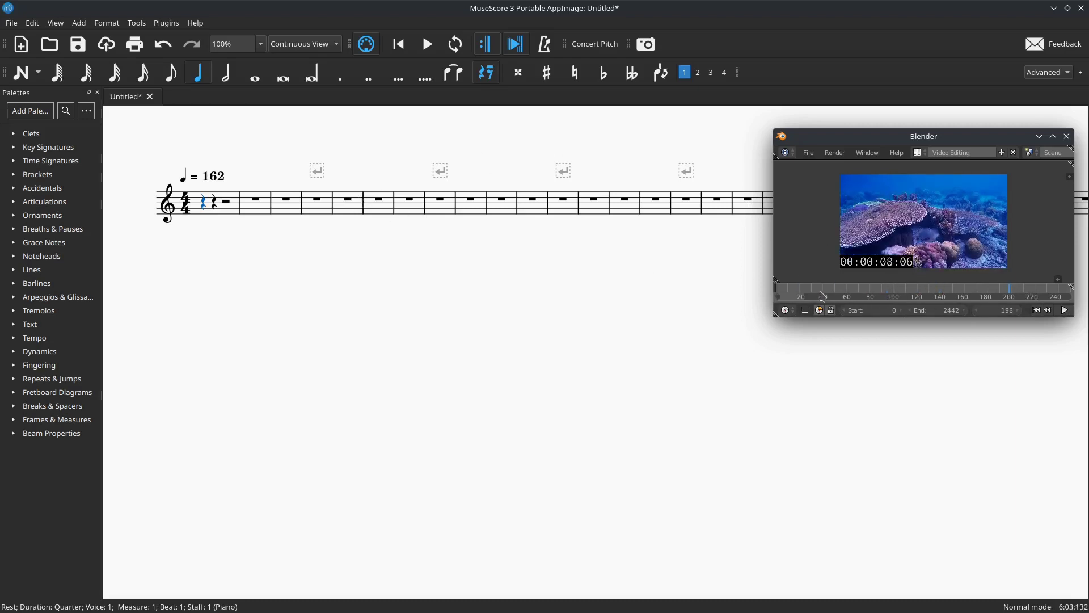
left_click(821, 294)
left_click(1065, 310)
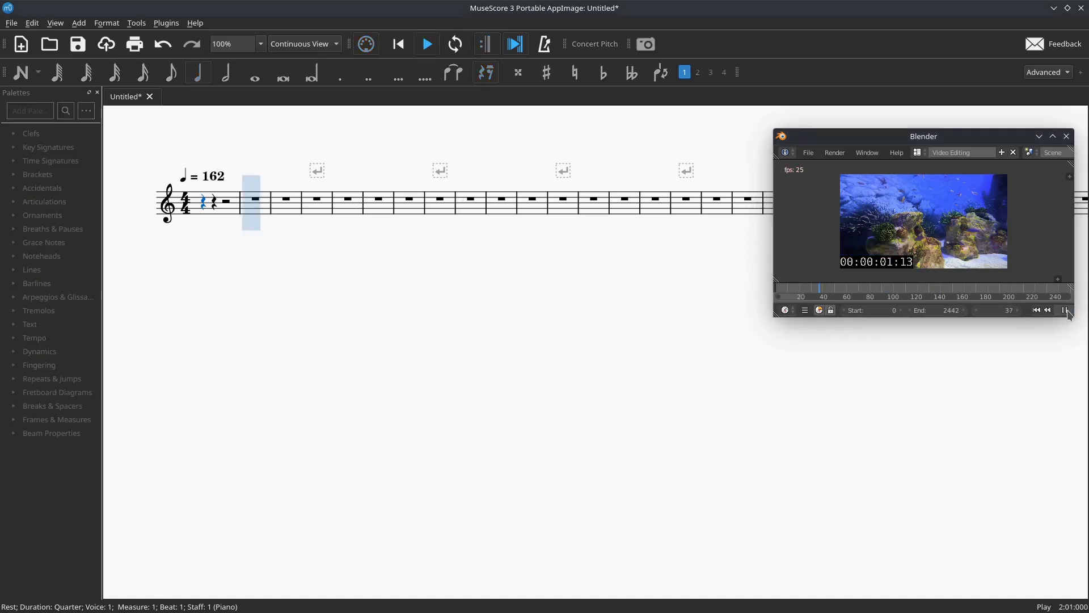
left_click(1065, 311)
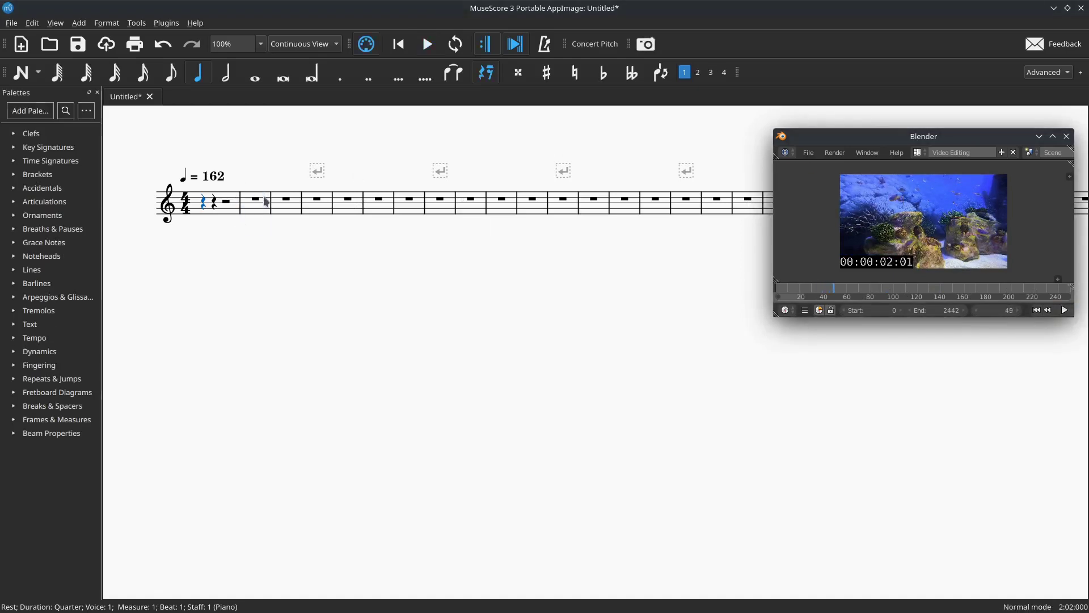
Play the score from measure 9's rest, then set the video to frame 199.
left_click(470, 200)
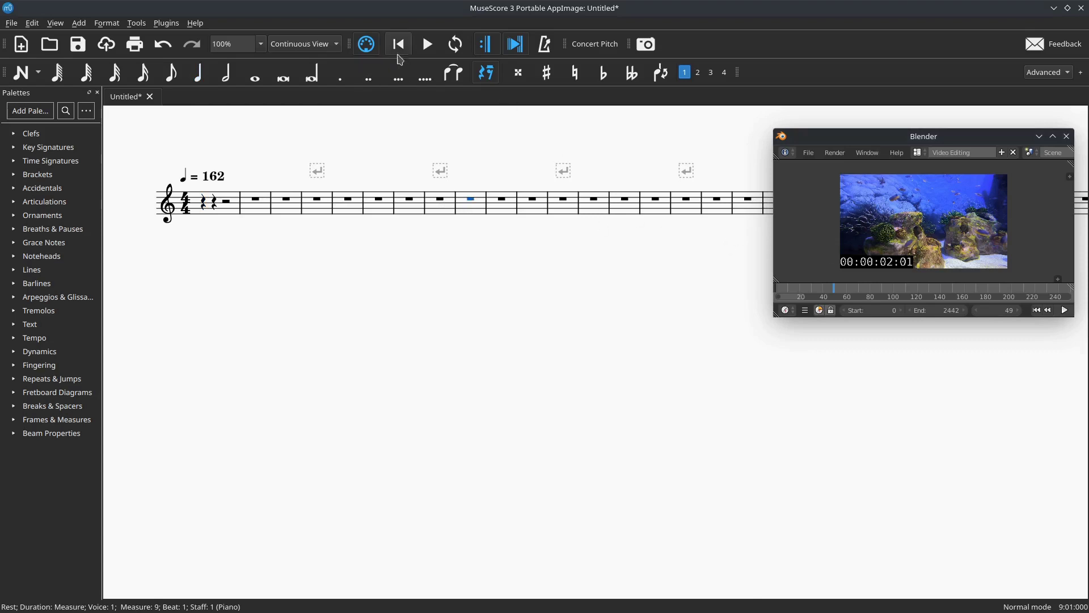
left_click(427, 44)
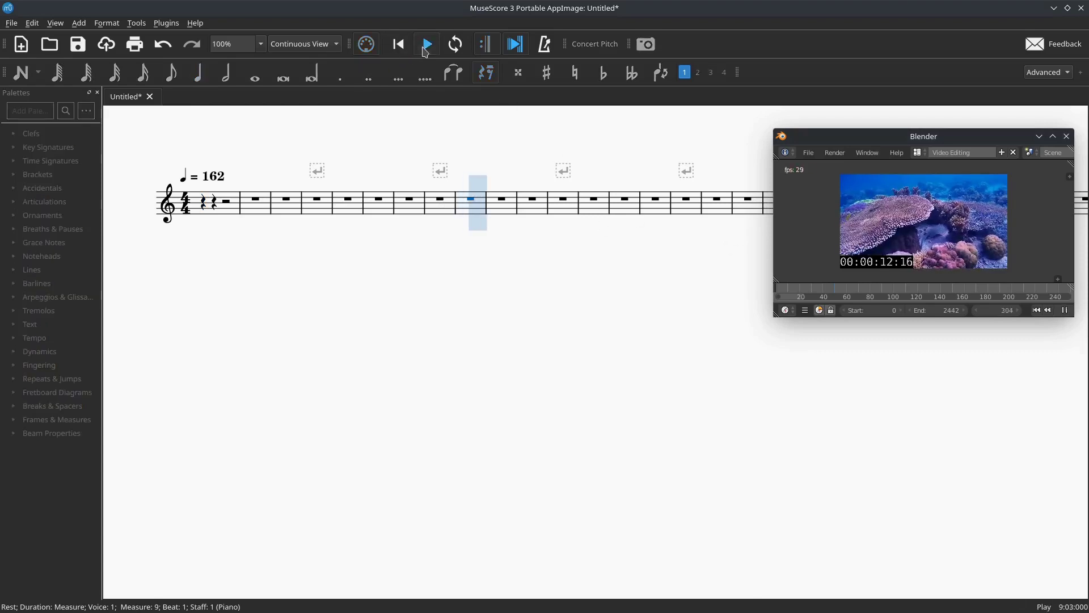
key("space")
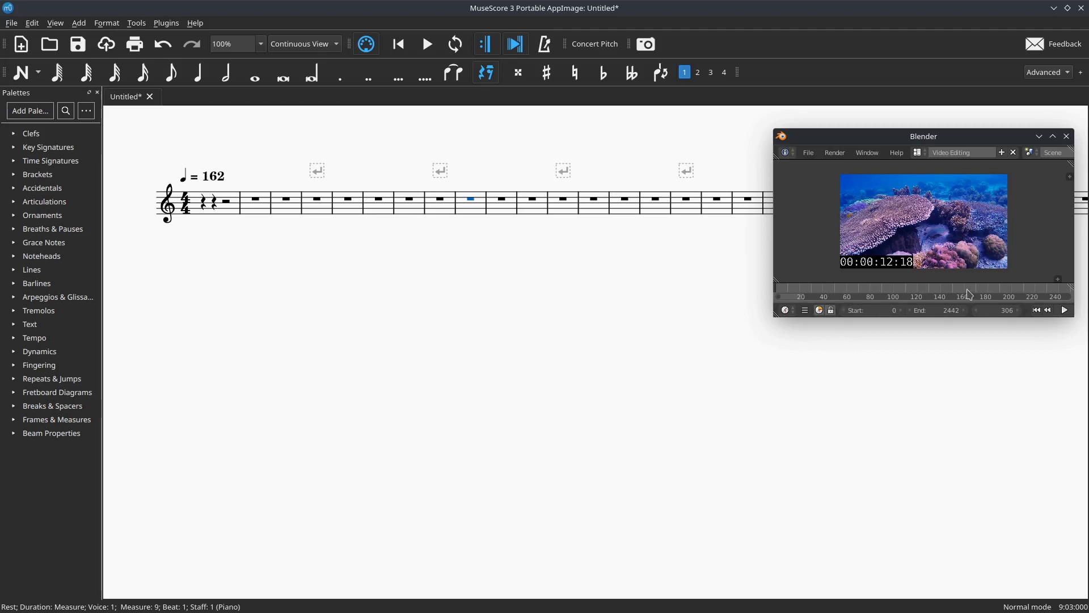
left_click(1011, 291)
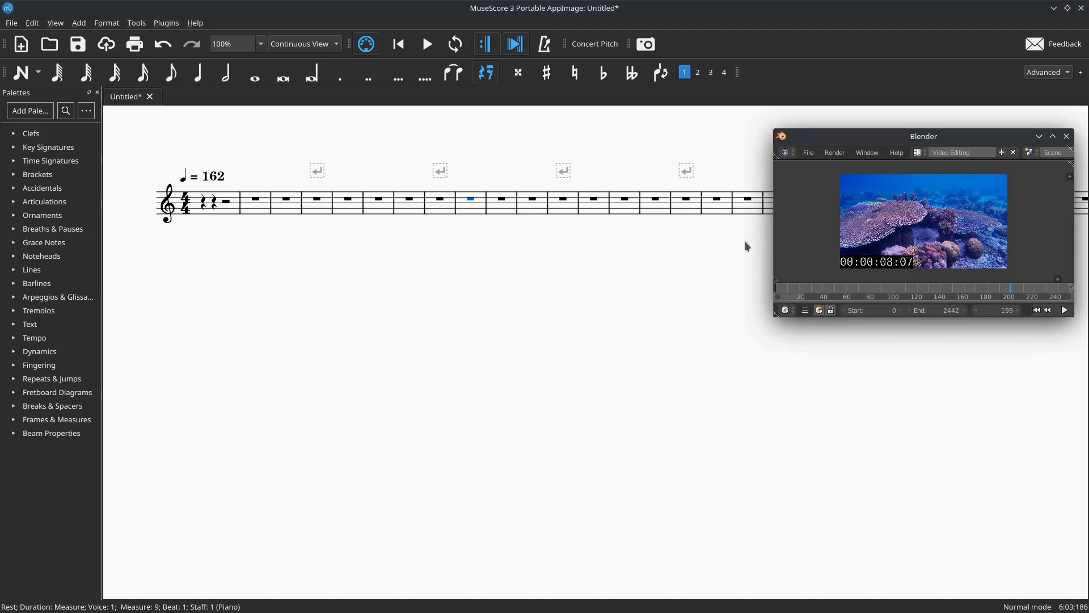
Zoom the Blender preview, widen the window slightly, and park it at the screen's top-right.
left_click_drag(947, 137, 873, 111)
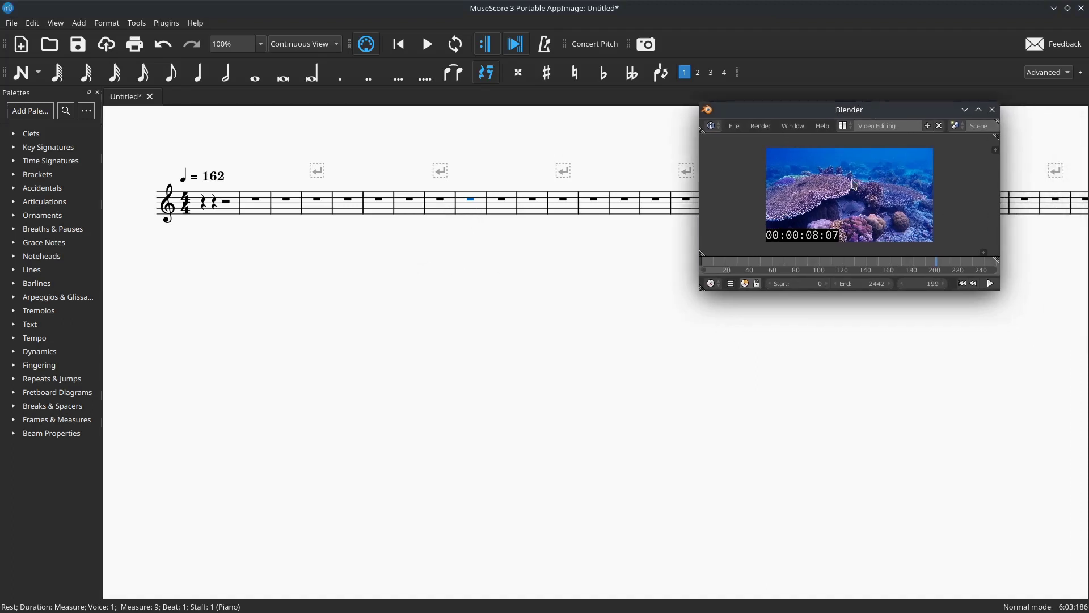
scroll(854, 194, "up", 2)
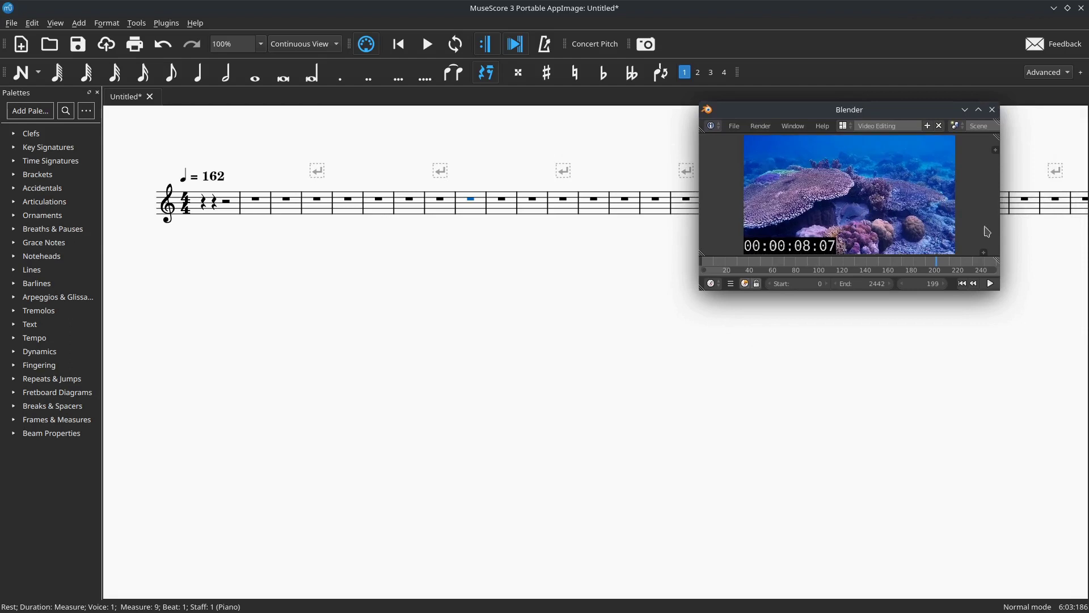
left_click_drag(1001, 223, 1027, 235)
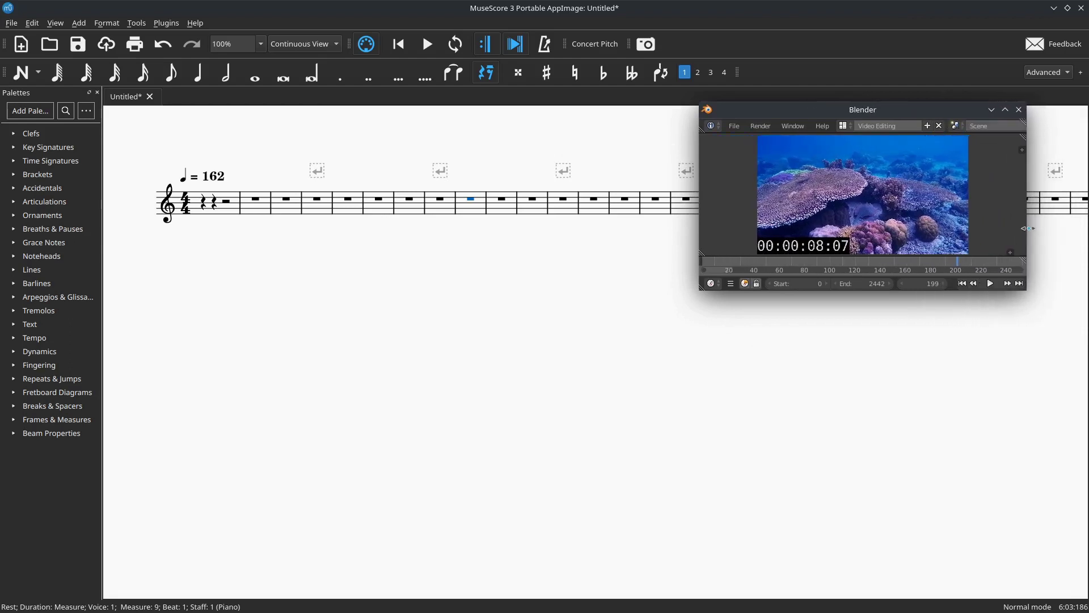
left_click_drag(934, 111, 994, 17)
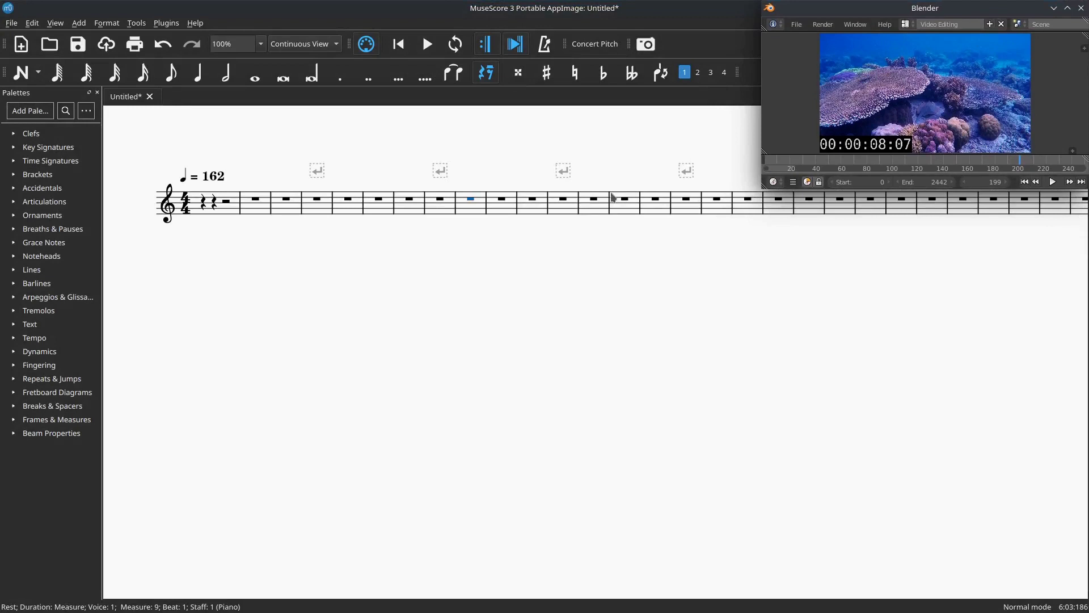
scroll(624, 281, "down", 1)
left_click_drag(604, 137, 597, 249)
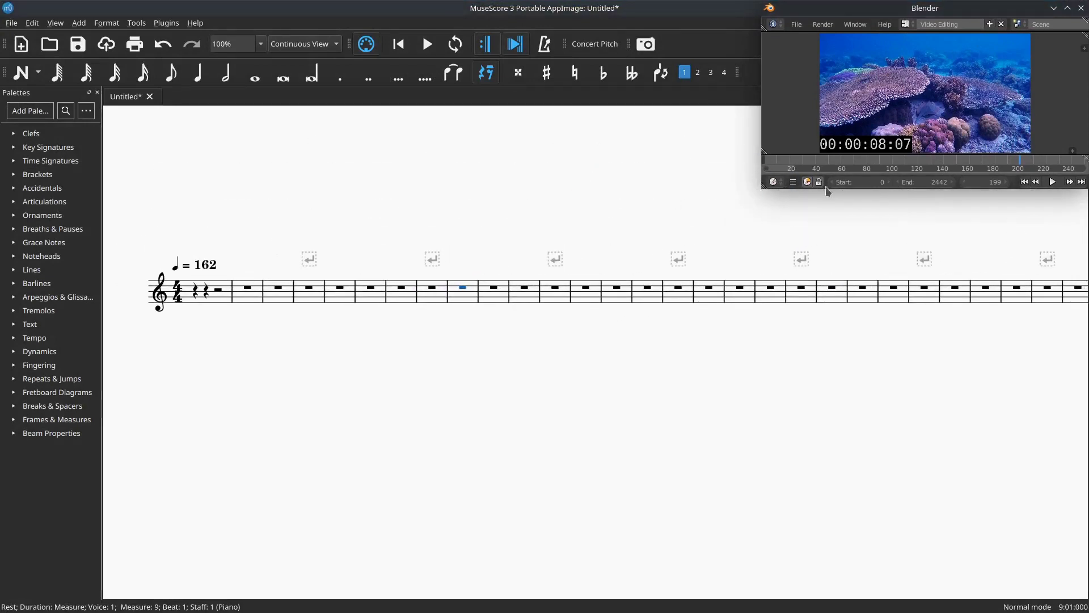
Zoom the timeline ruler and move the playhead to the fish scene near 19 seconds.
left_click_drag(954, 167, 1047, 165)
scroll(1046, 165, "down", 3)
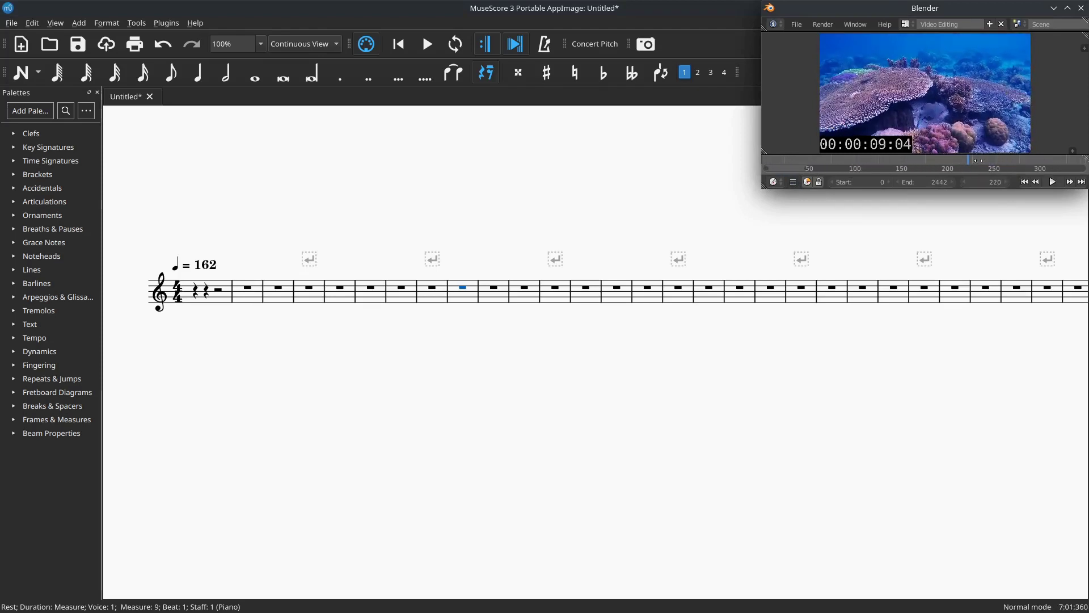
scroll(915, 168, "down", 5)
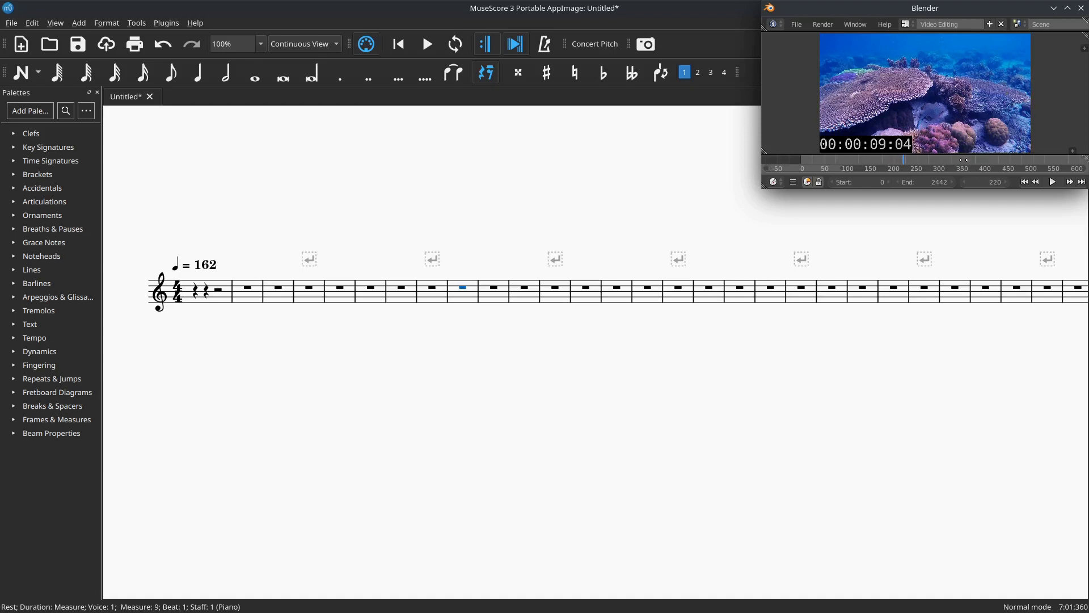
scroll(917, 168, "down", 4)
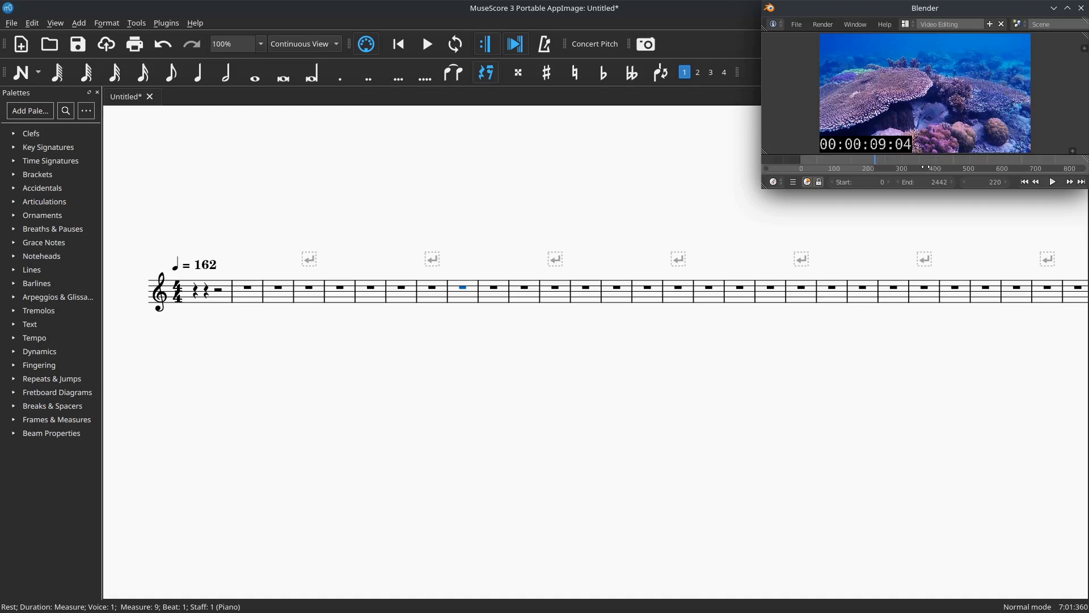
scroll(874, 167, "down", 2)
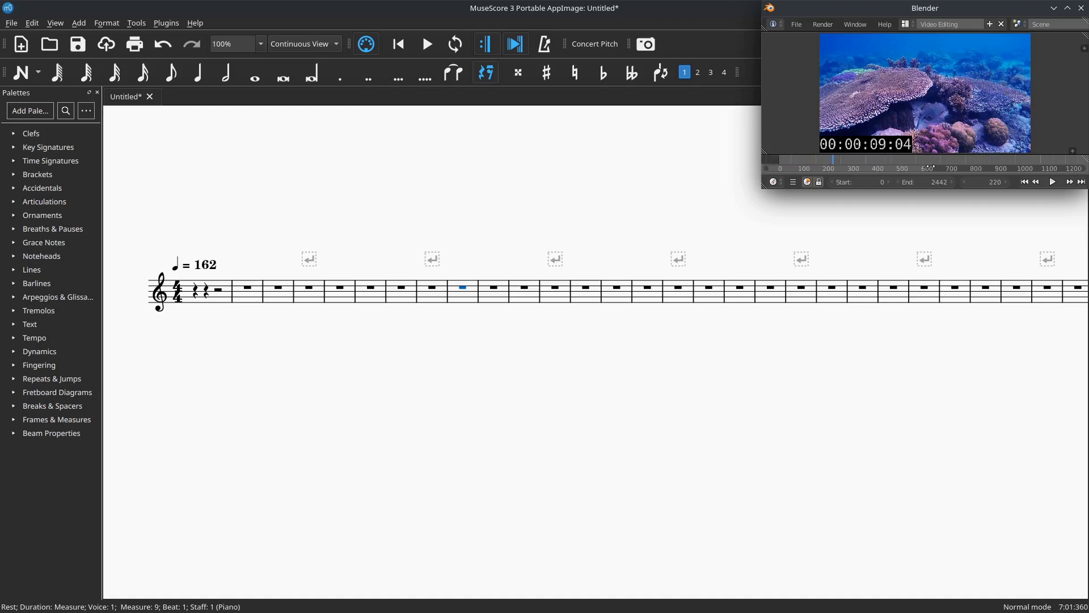
scroll(920, 168, "down", 5)
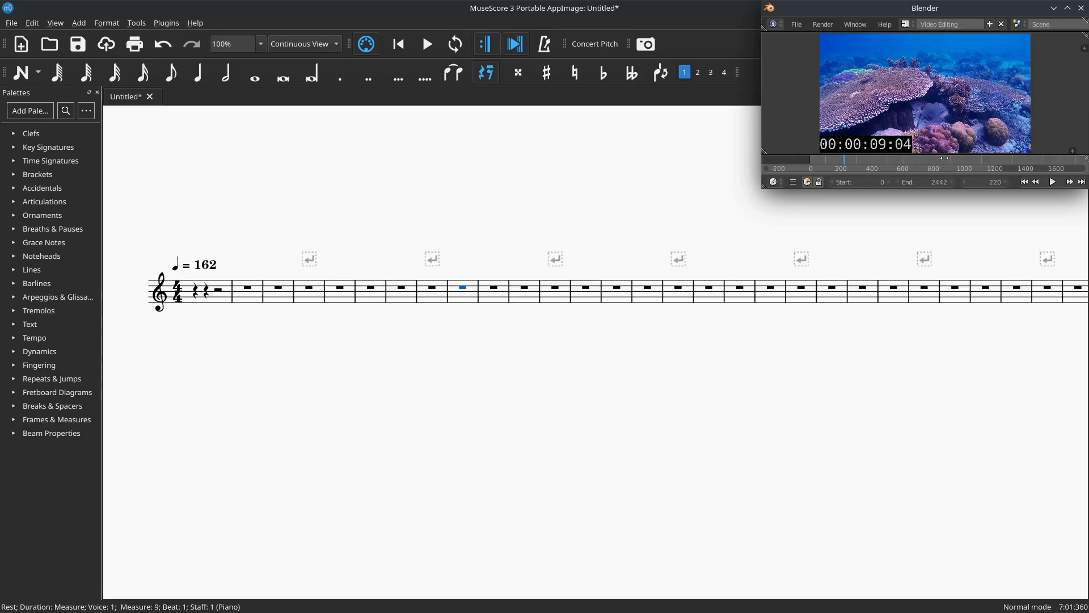
scroll(924, 168, "down", 2)
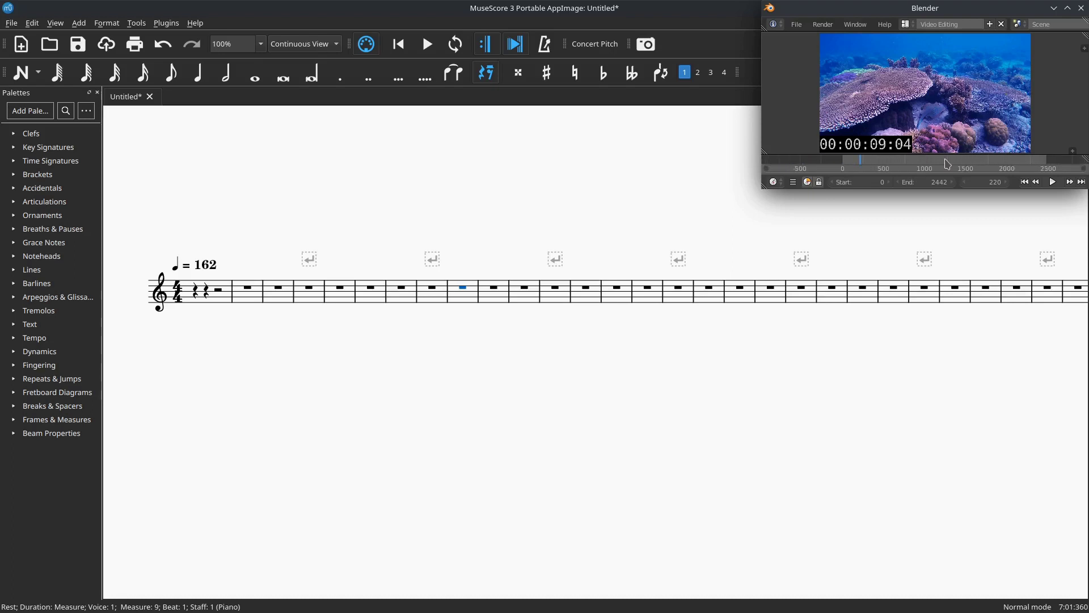
scroll(930, 168, "up", 2)
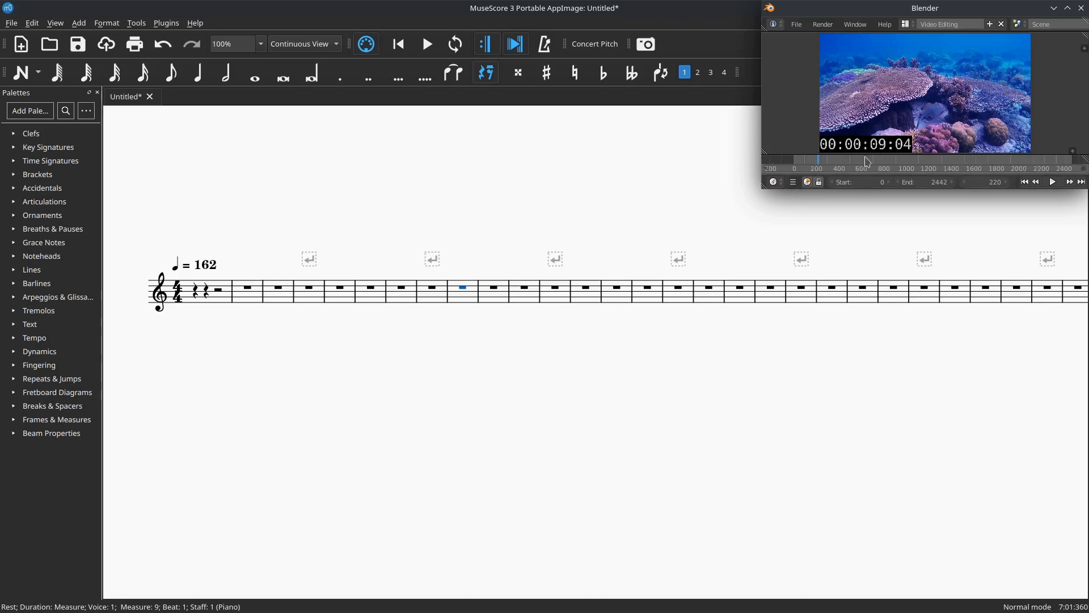
scroll(873, 169, "right", 1)
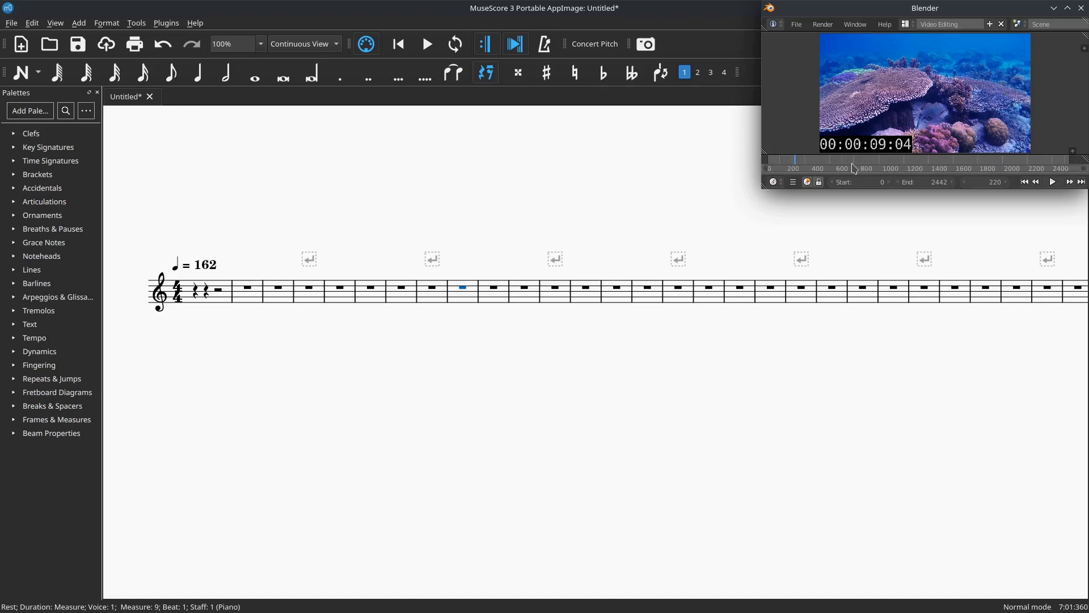
left_click_drag(817, 166, 825, 166)
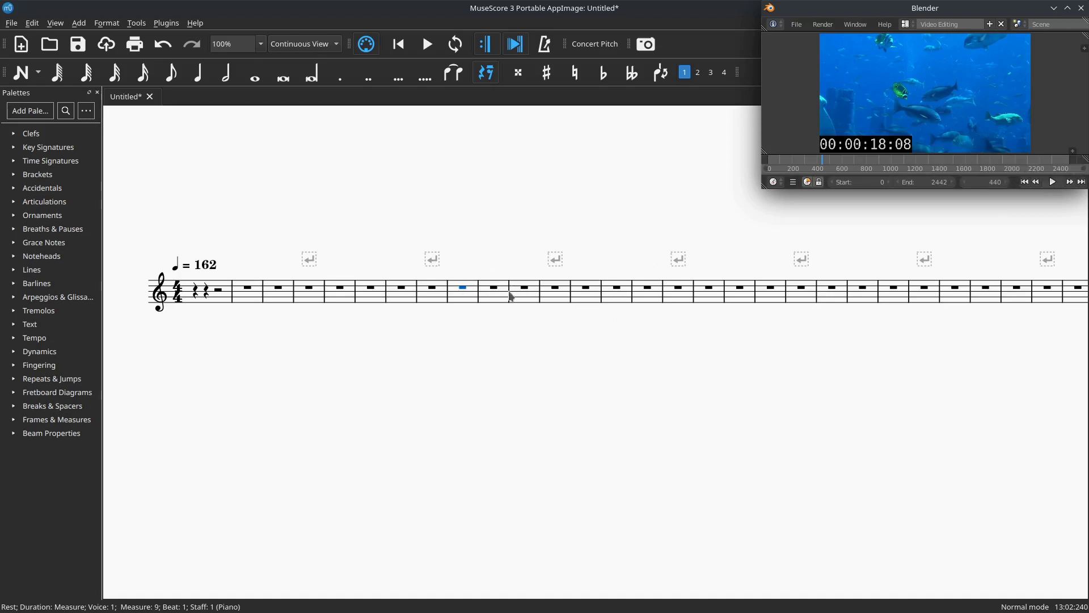
Check the synced playback, then split measure 13's whole rest into quarter-length rests.
left_click(1053, 182)
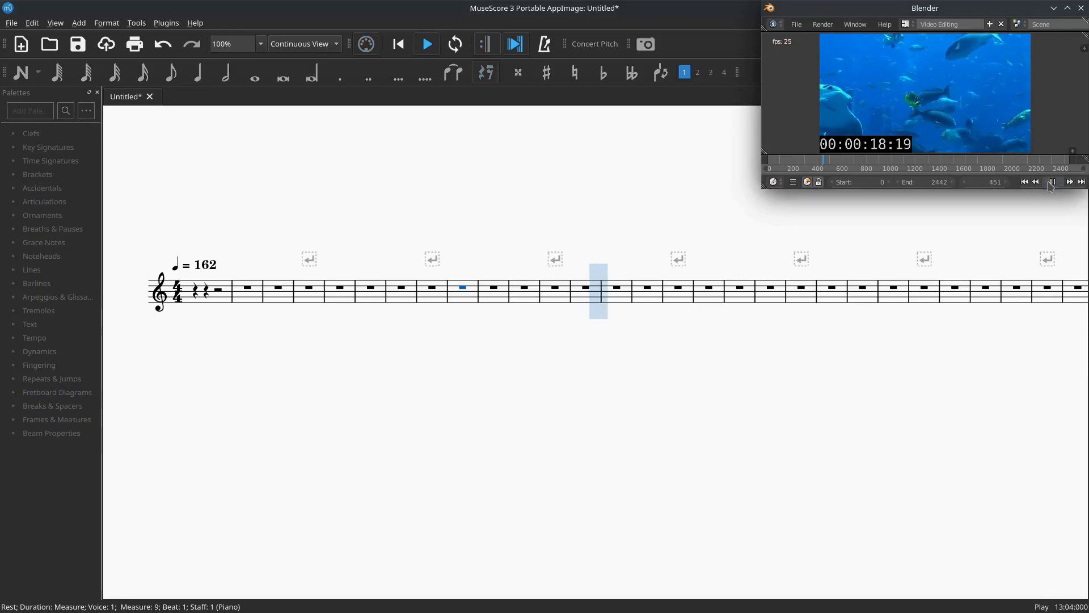
left_click(1053, 182)
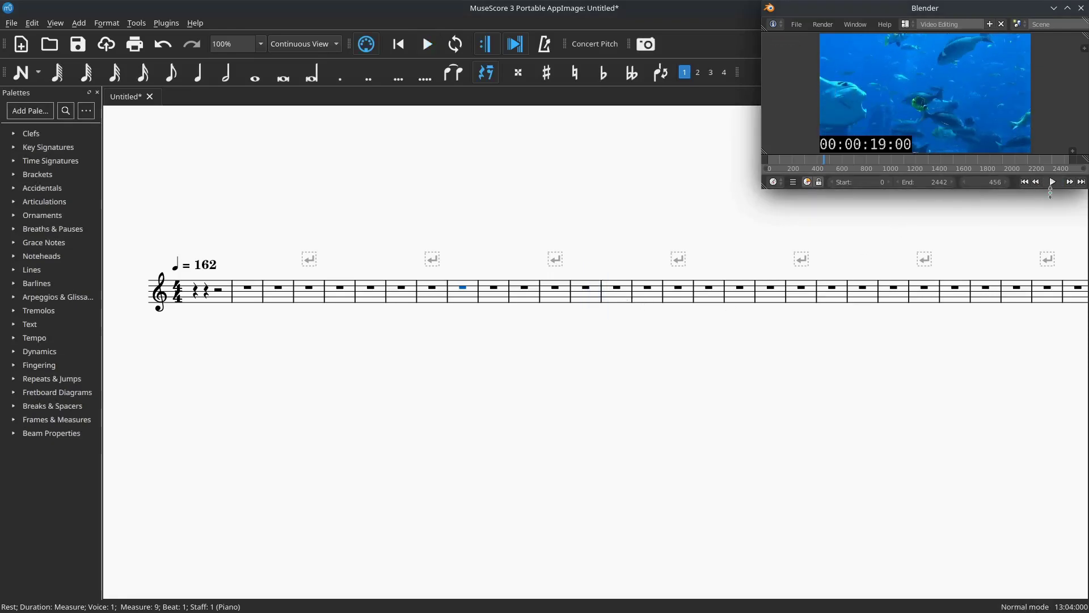
left_click(1052, 182)
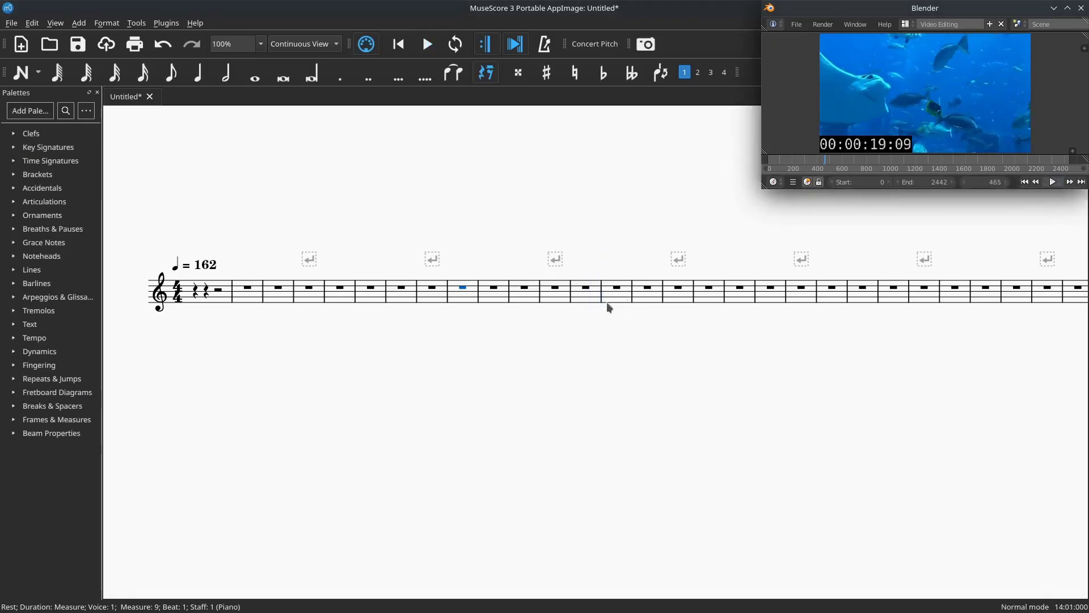
left_click(590, 291)
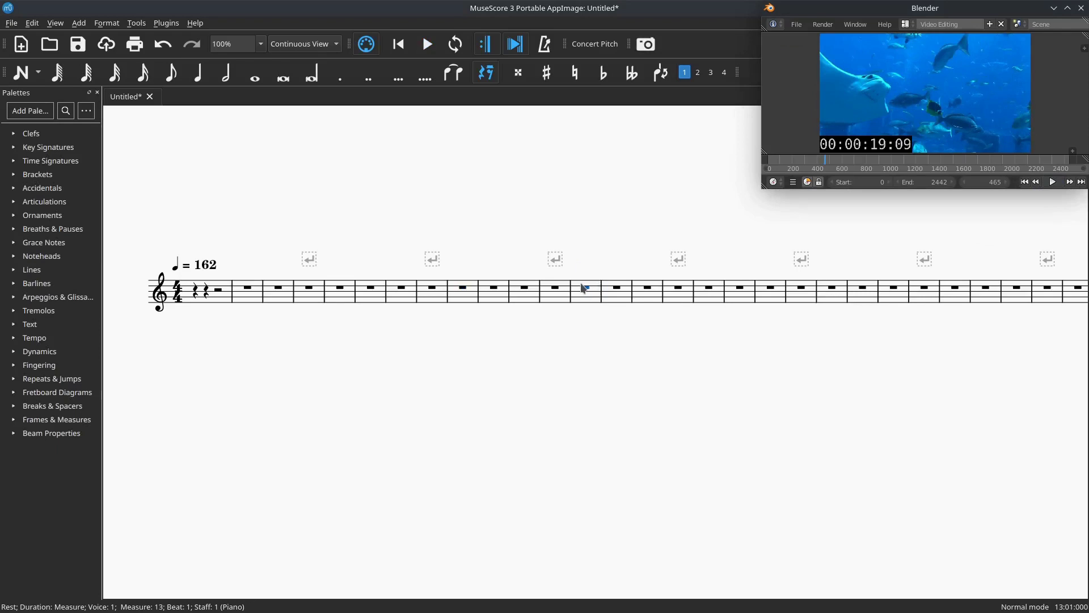
left_click(198, 73)
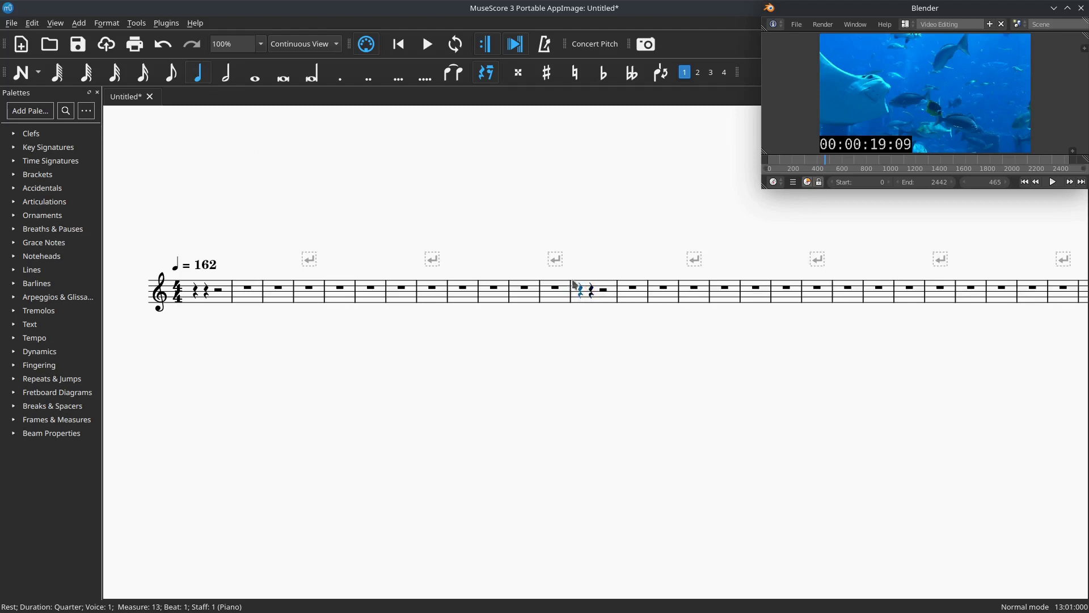
Play measure 13 alongside the video to check the timing, then stop.
left_click(426, 46)
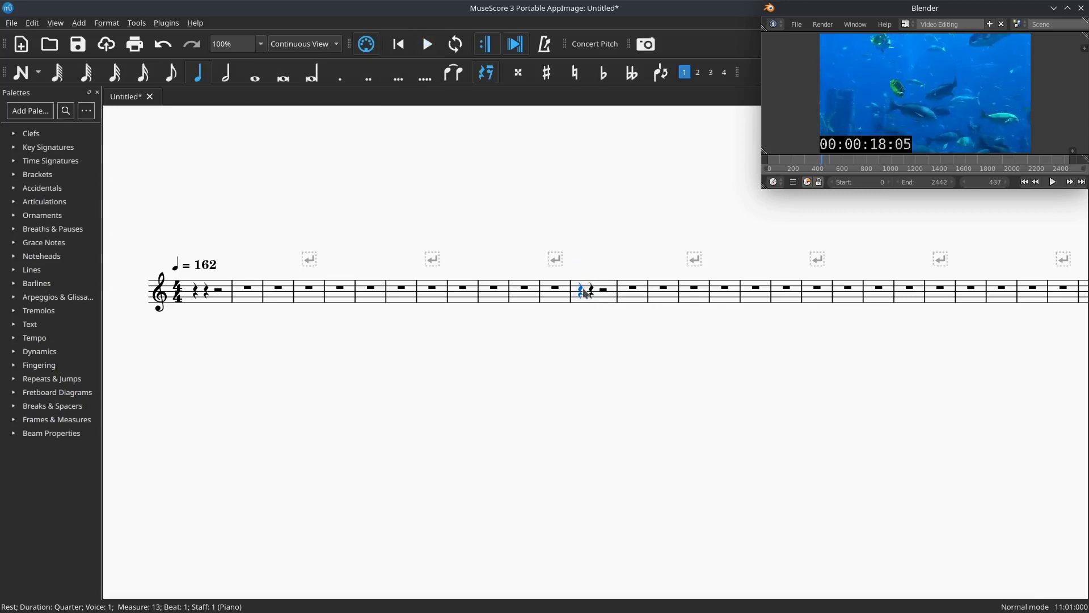
left_click(430, 45)
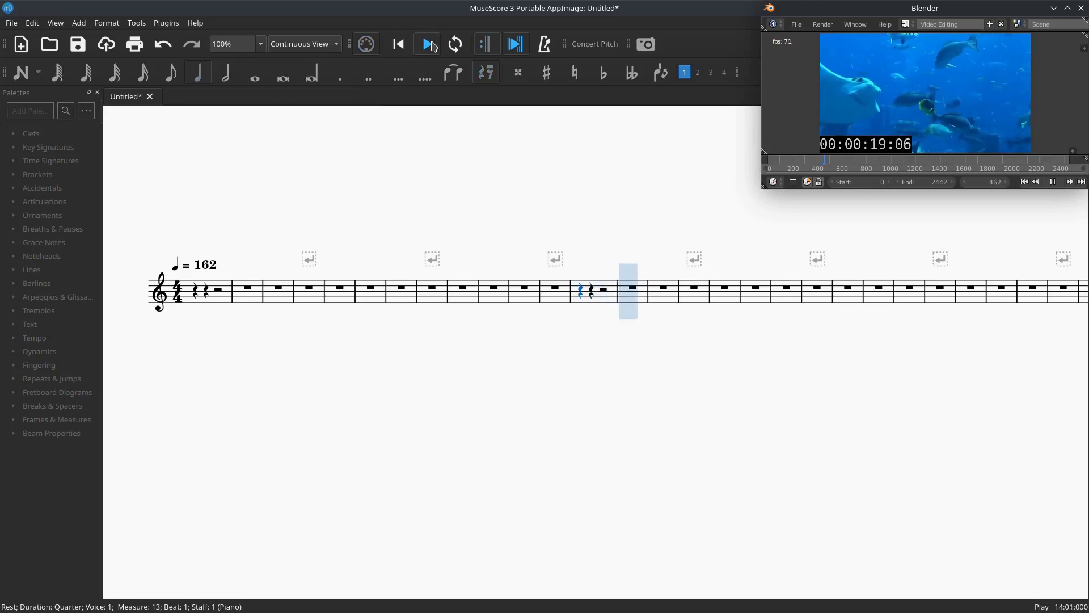
left_click(433, 45)
Split measure 13's half rest into quarter rests and enter a B4 quarter note on beat 4.
left_click(604, 290)
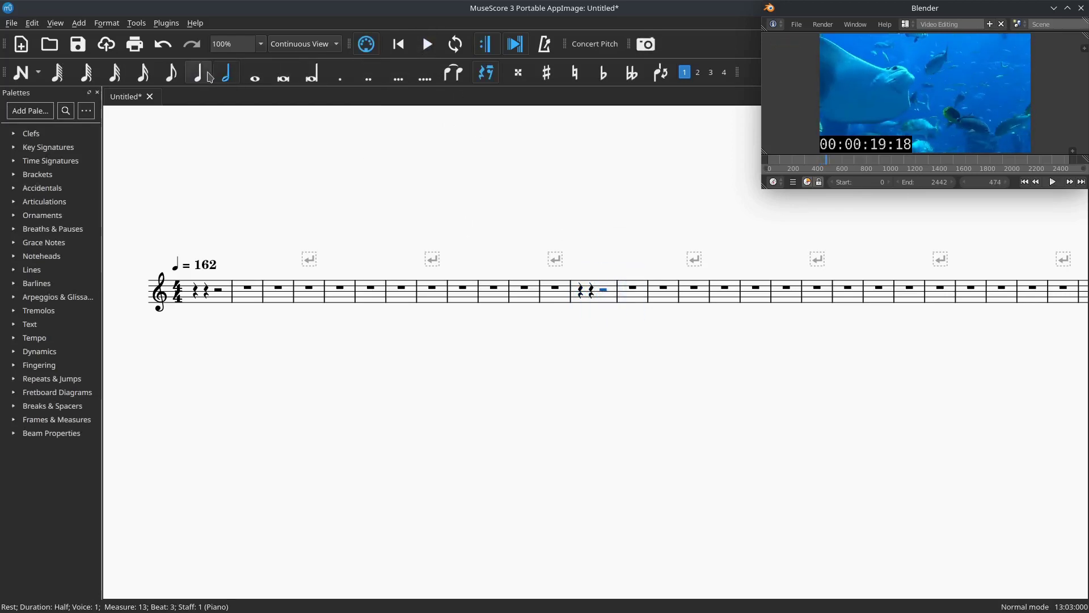
left_click(208, 77)
left_click(614, 294)
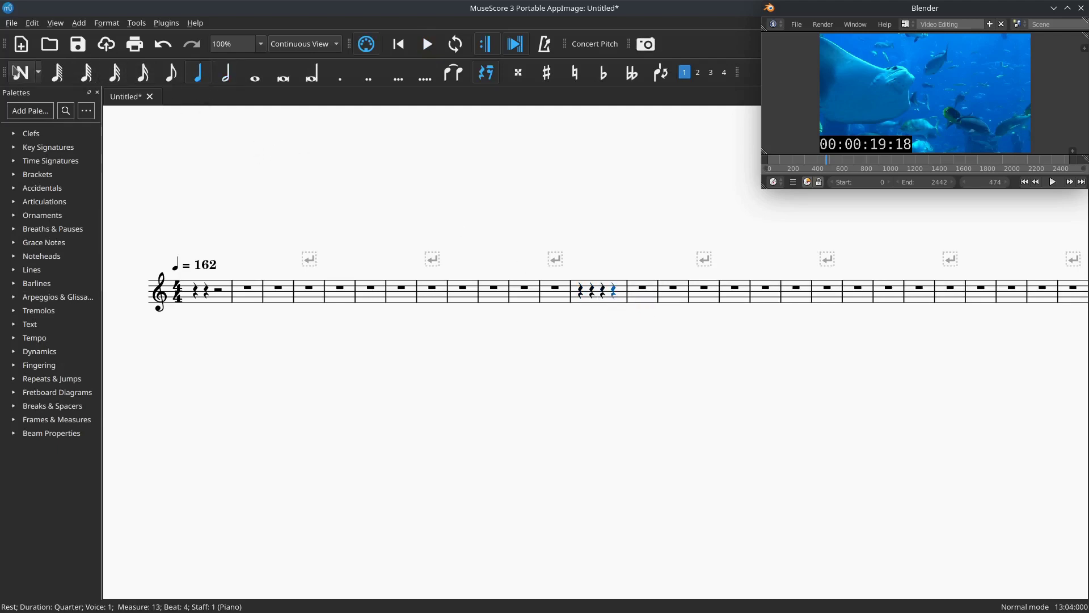
left_click(21, 72)
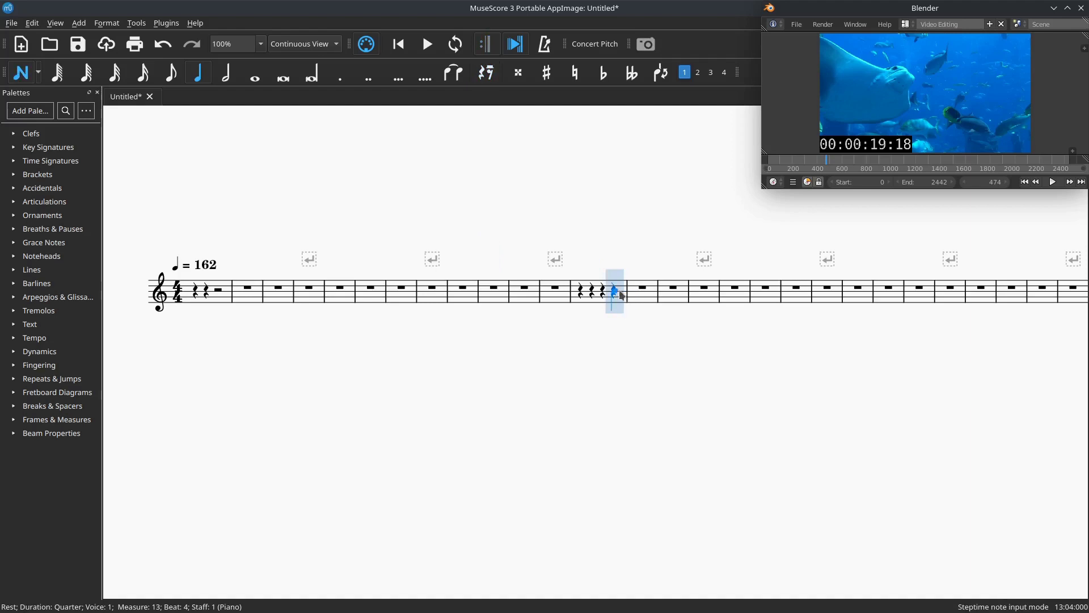
left_click(618, 291)
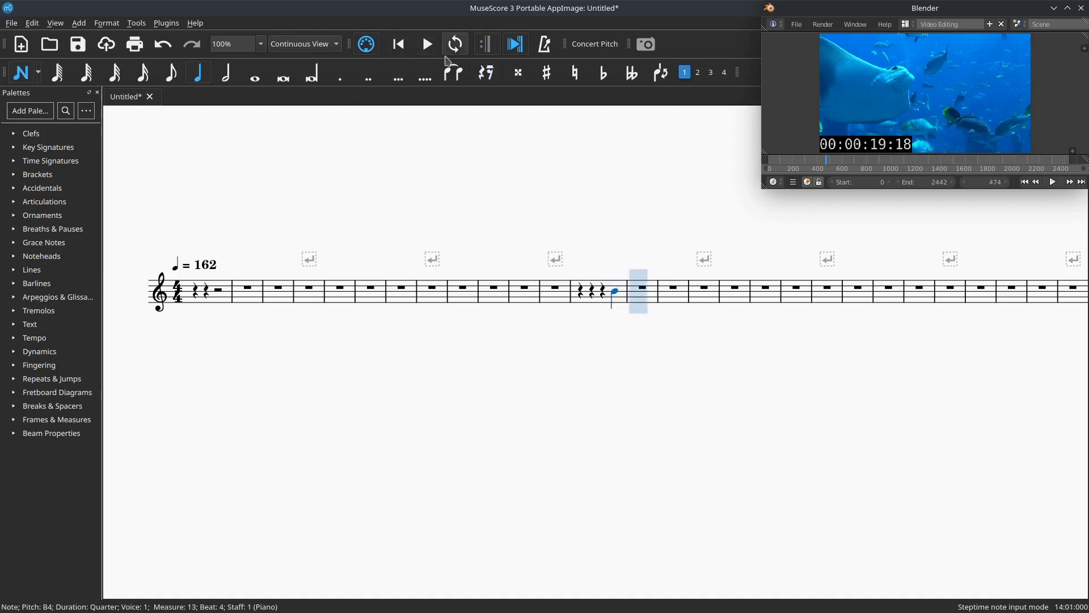
left_click(21, 73)
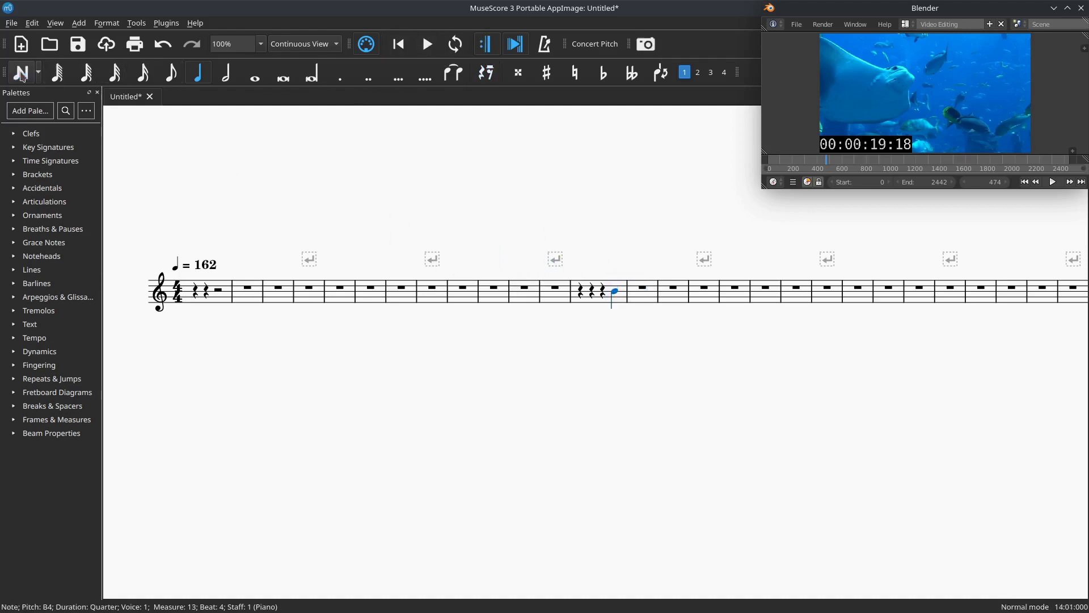
Play back from measure 9 to check the new B4 against the video.
left_click(464, 290)
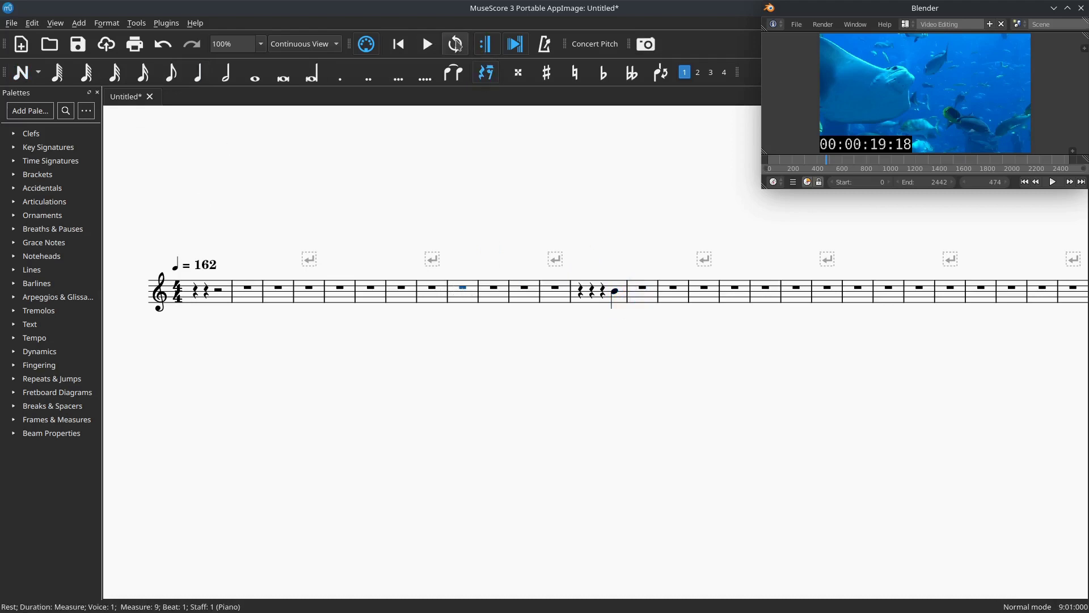
key("space")
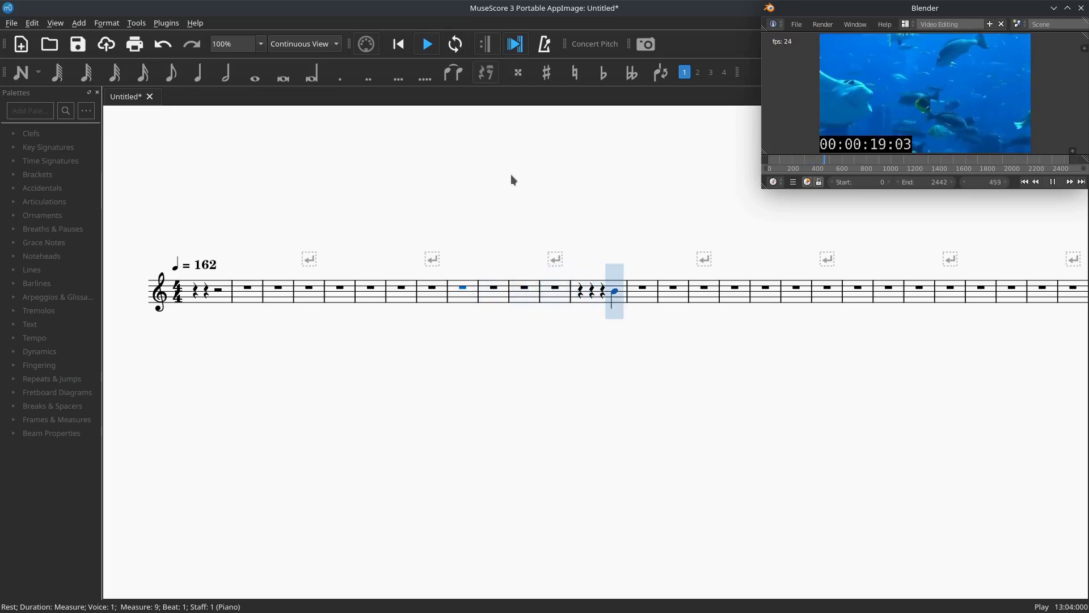
left_click(427, 44)
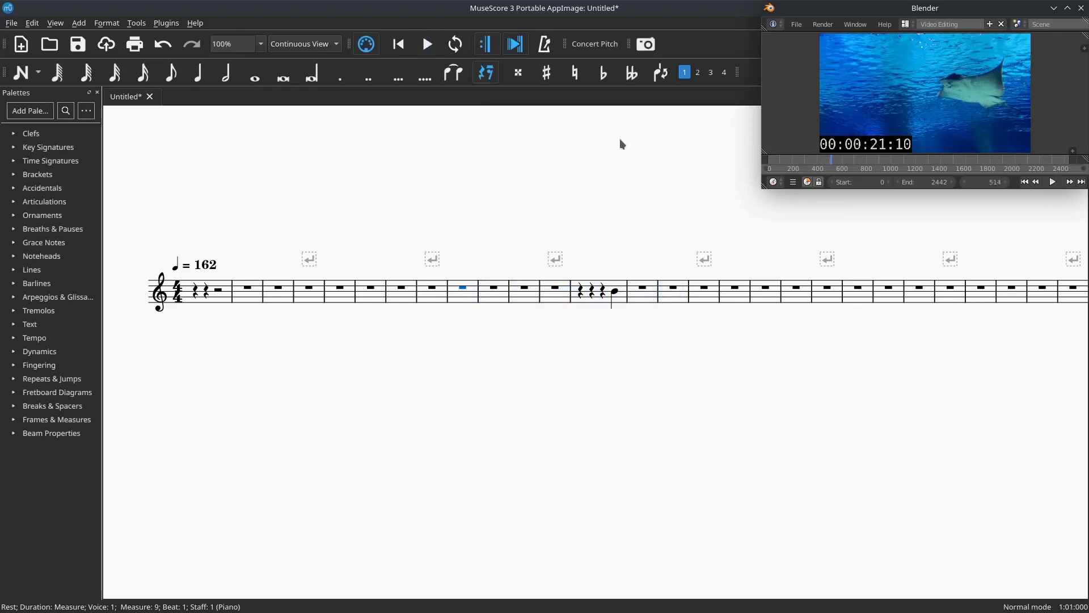
Select the B4 note in measure 13 and expand the Time Signatures palette.
left_click(615, 292)
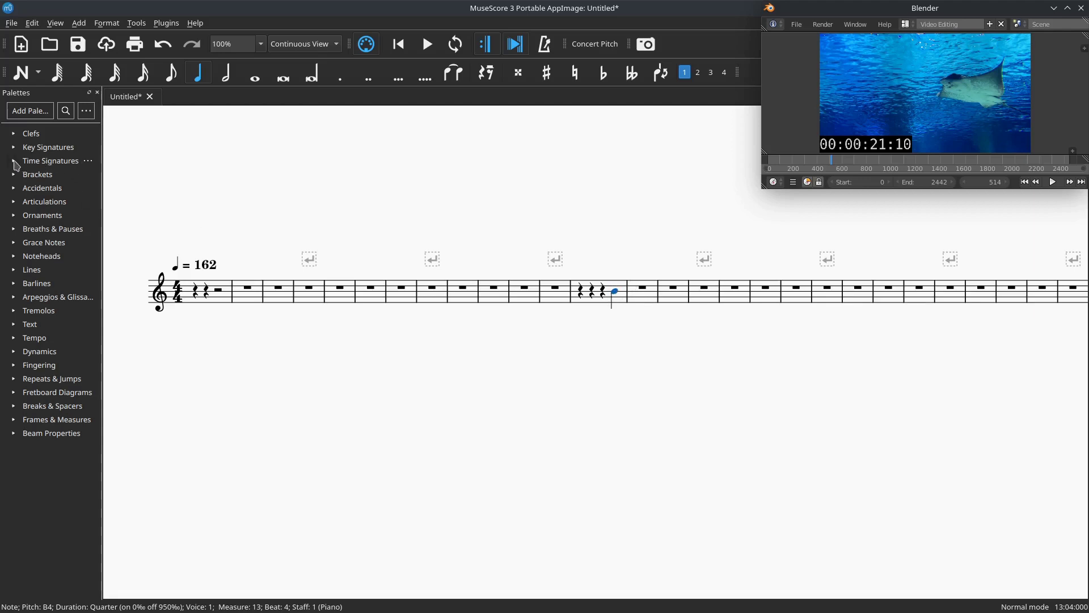
left_click(15, 163)
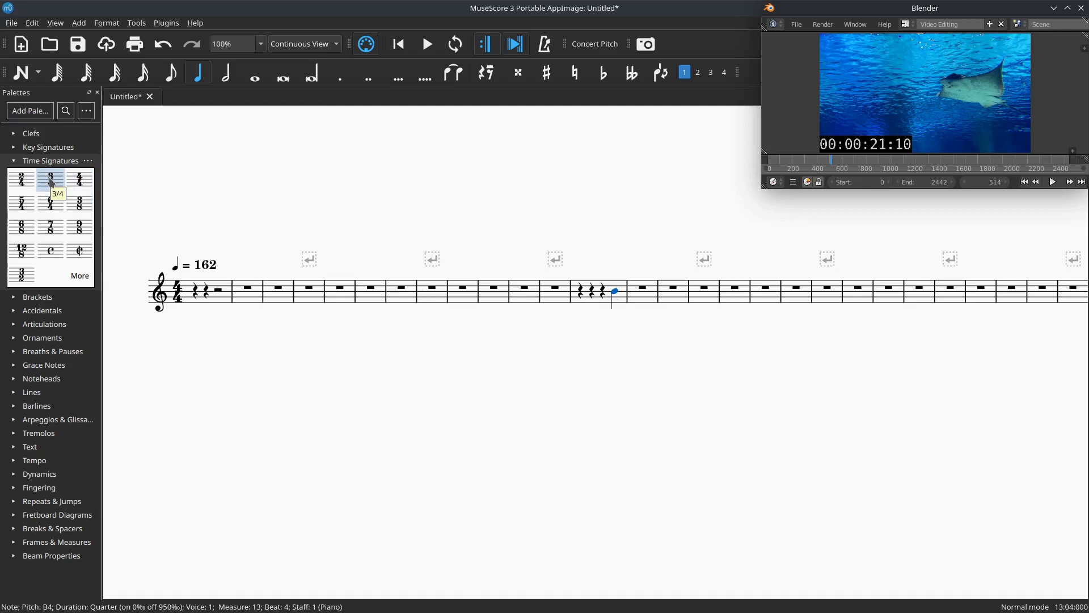
Put 3/4 on the first measure and 4/4 on the second, moving B4 to measure 14's first beat.
mouse_move(51, 181)
left_mouse_down()
mouse_move(179, 282)
mouse_move(225, 303)
left_mouse_up()
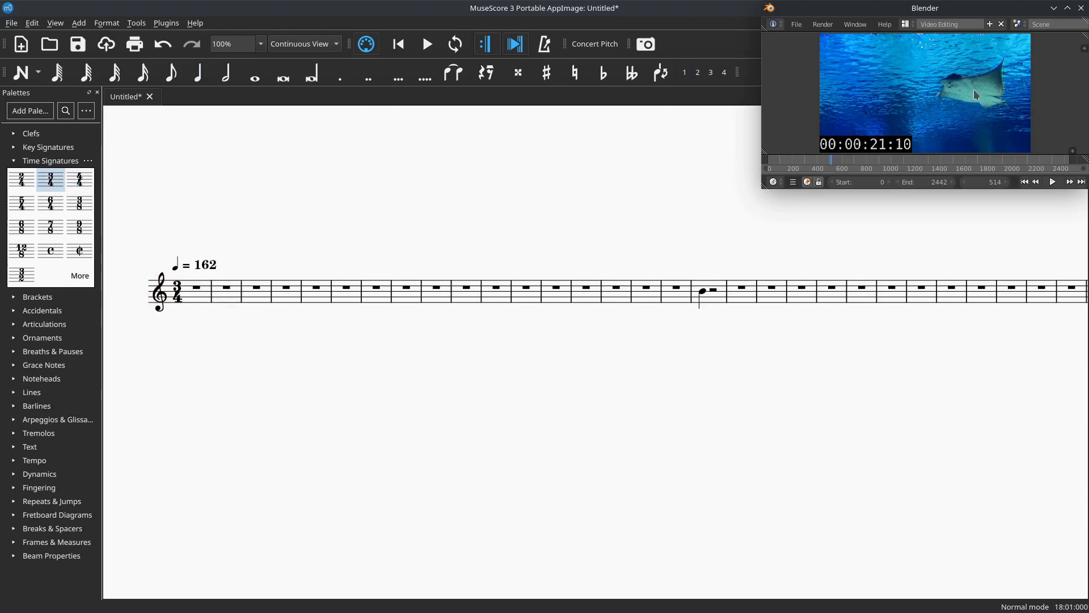
left_click(12, 178)
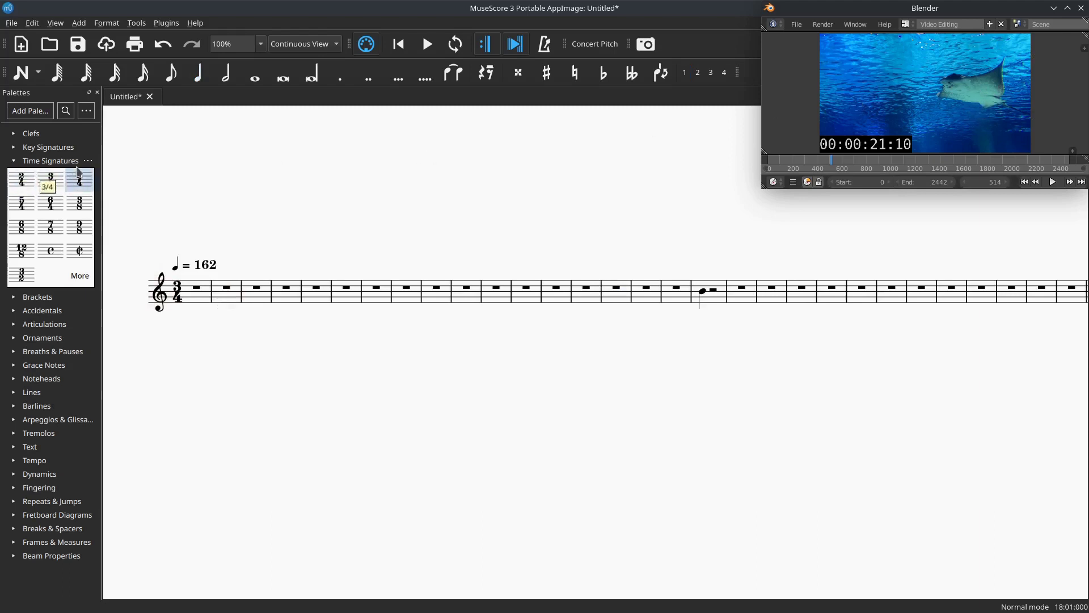
mouse_move(79, 179)
left_mouse_down()
mouse_move(211, 267)
mouse_move(233, 301)
left_mouse_up()
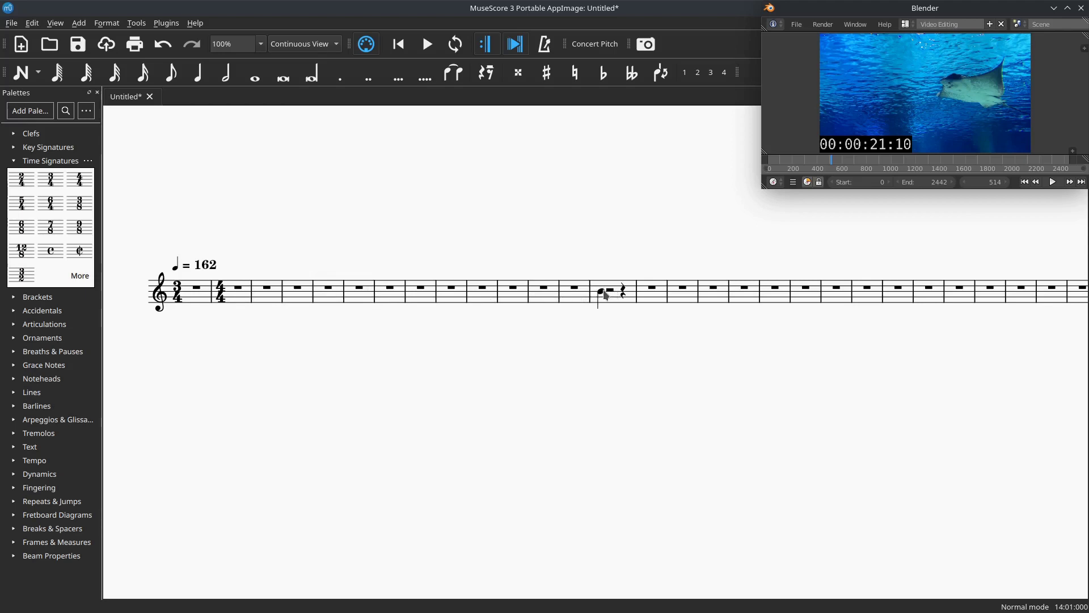
left_click(603, 292)
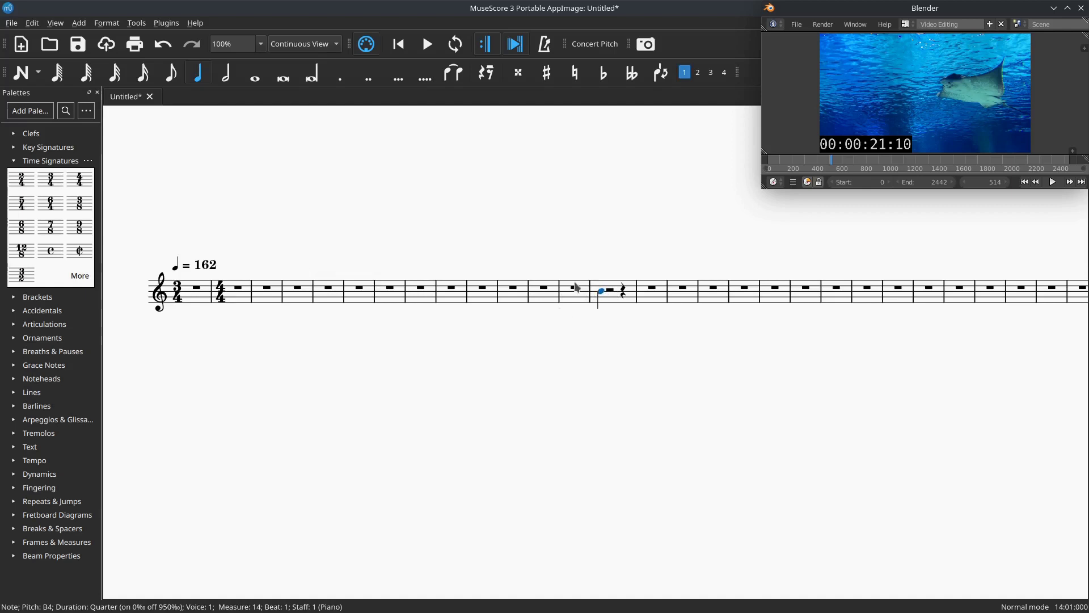
left_click(514, 290)
left_click(427, 44)
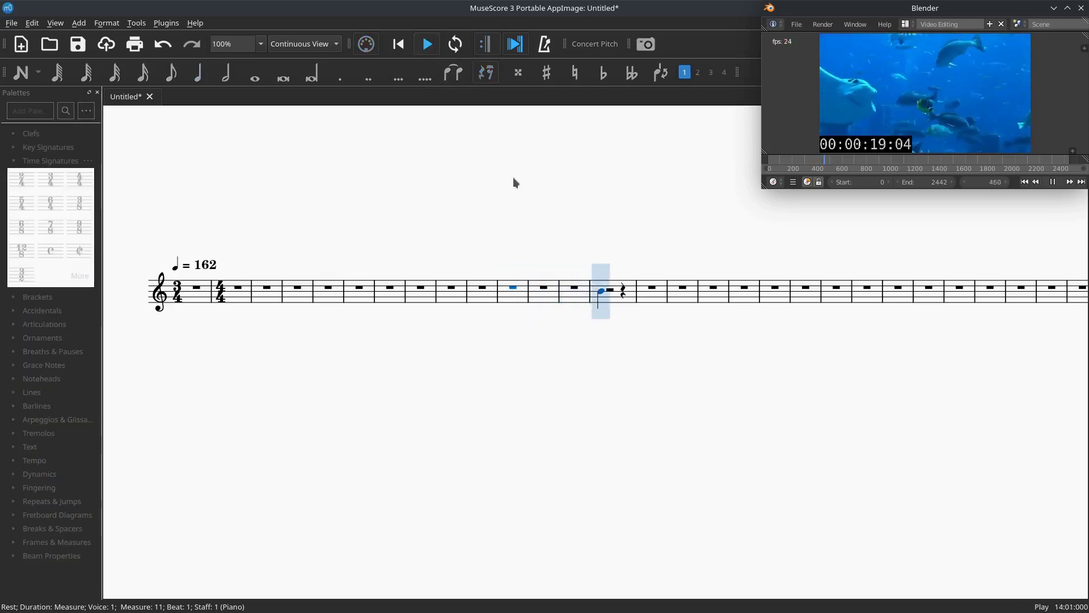
left_click(438, 53)
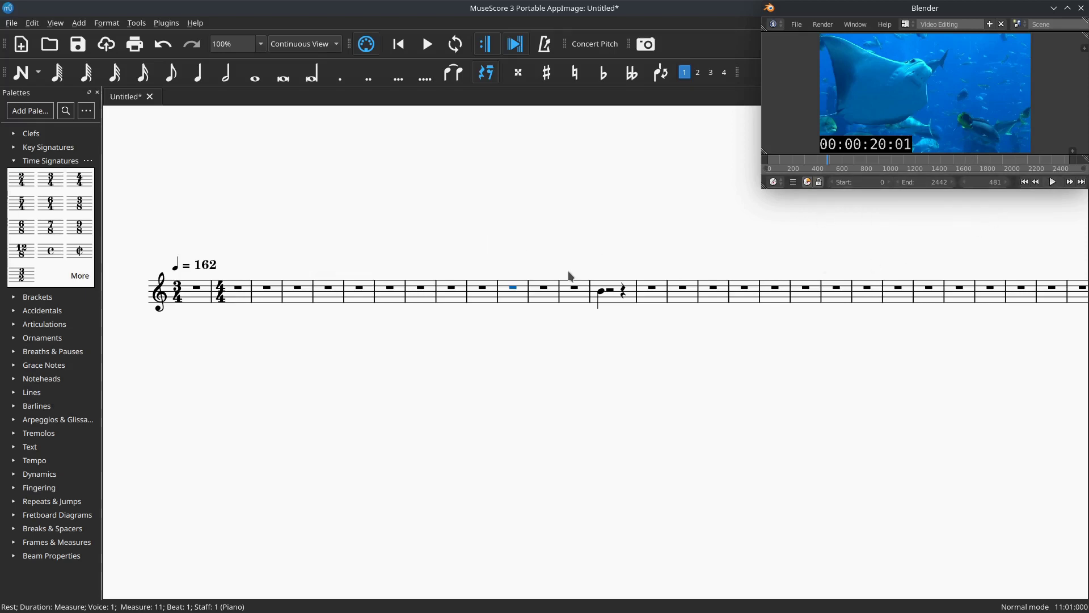
Select the measure 13 rest and scrub Blender's playhead to frame 1354 (00:00:56:10).
left_click(575, 288)
left_click_drag(866, 163, 937, 171)
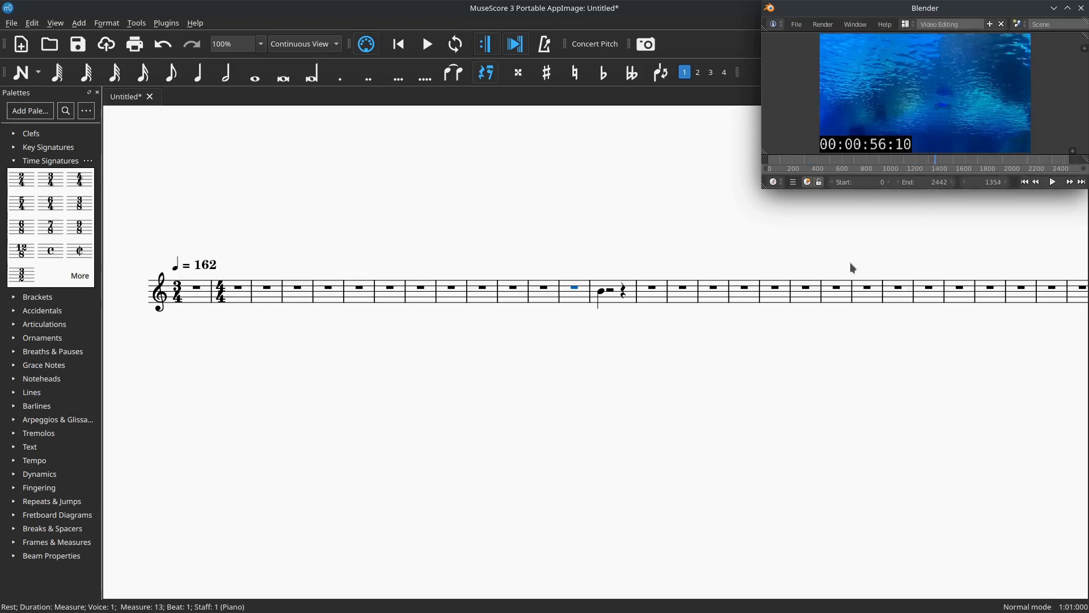
scroll(850, 267, "down", 2)
scroll(851, 274, "up", 2)
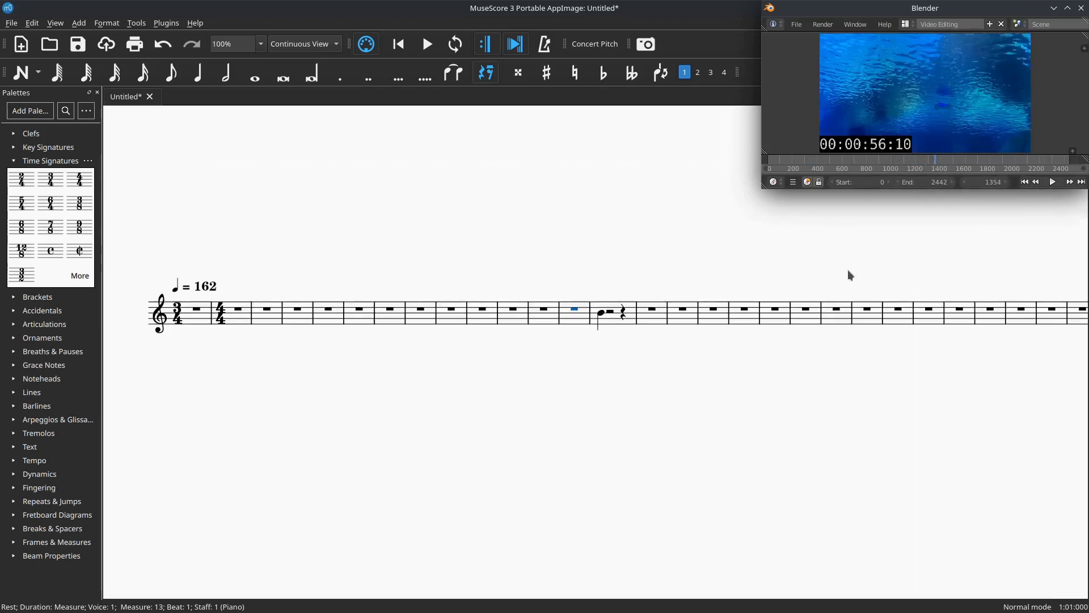